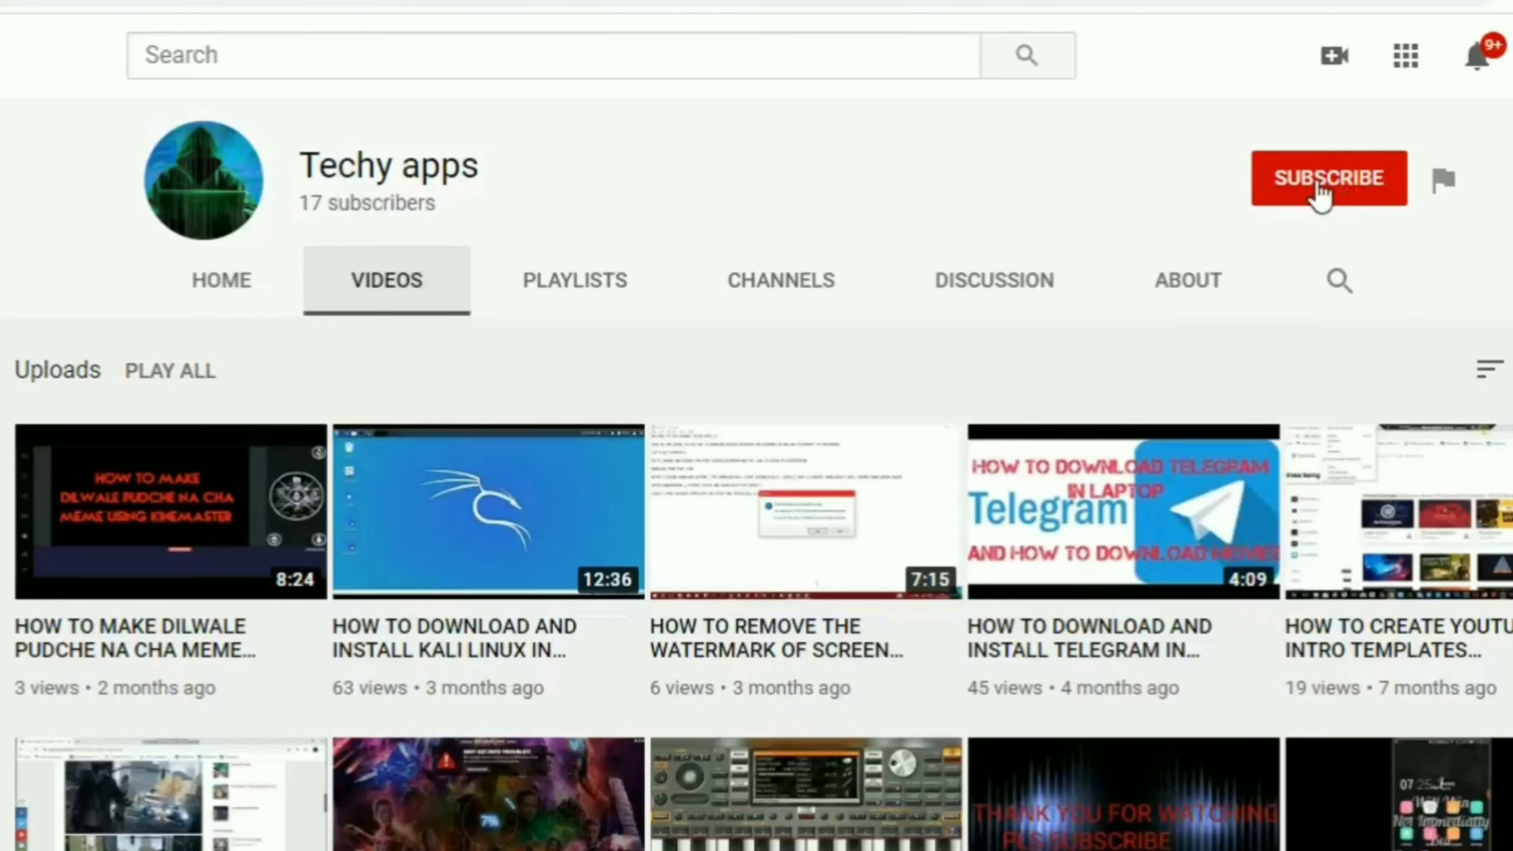
Subscribe to the Techy apps channel and set its notifications to All
click(1321, 190)
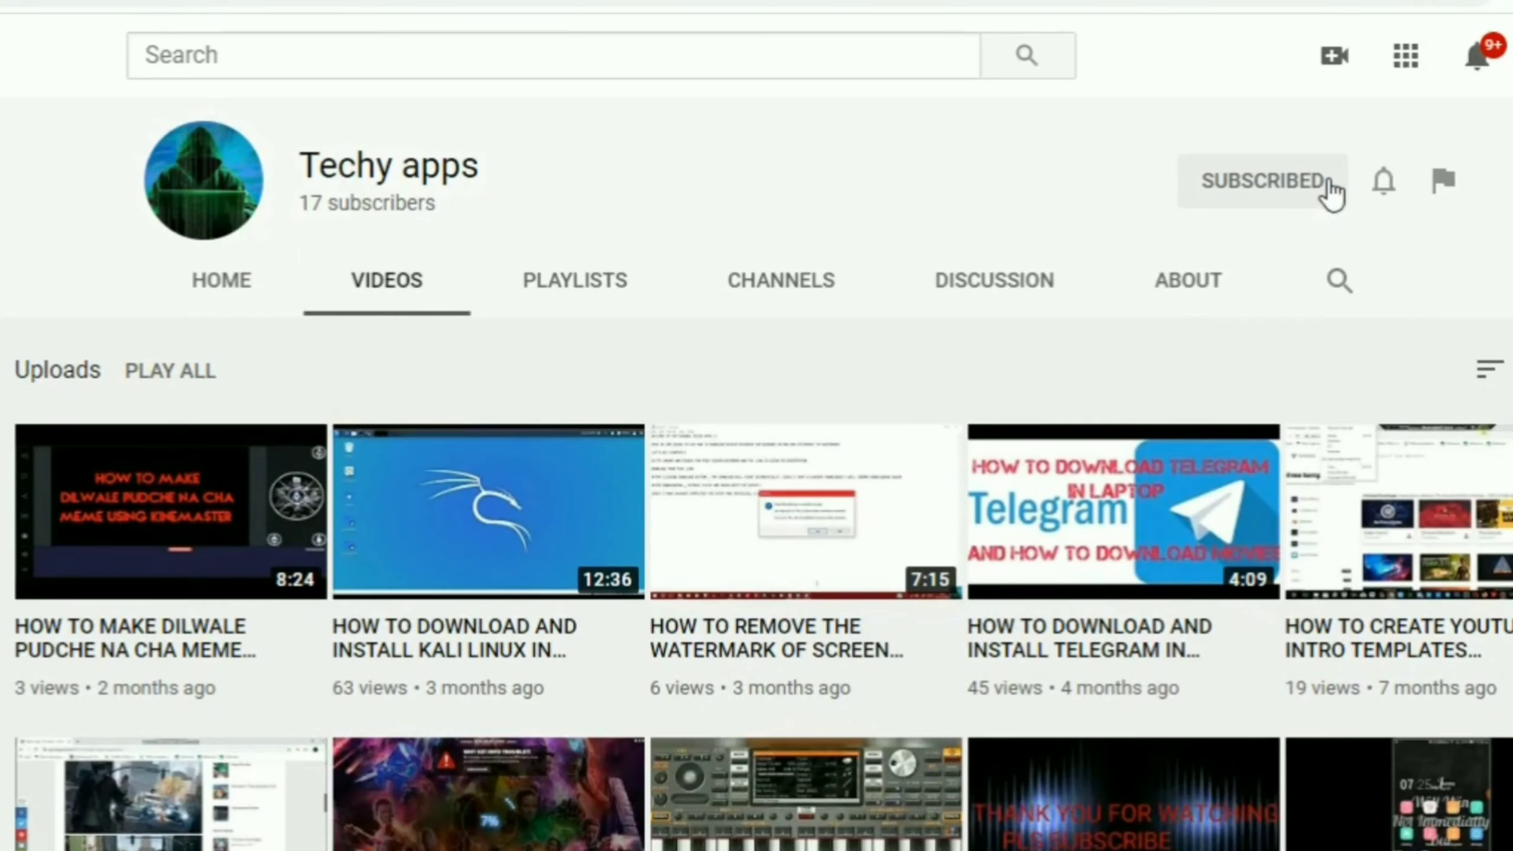
click(1381, 190)
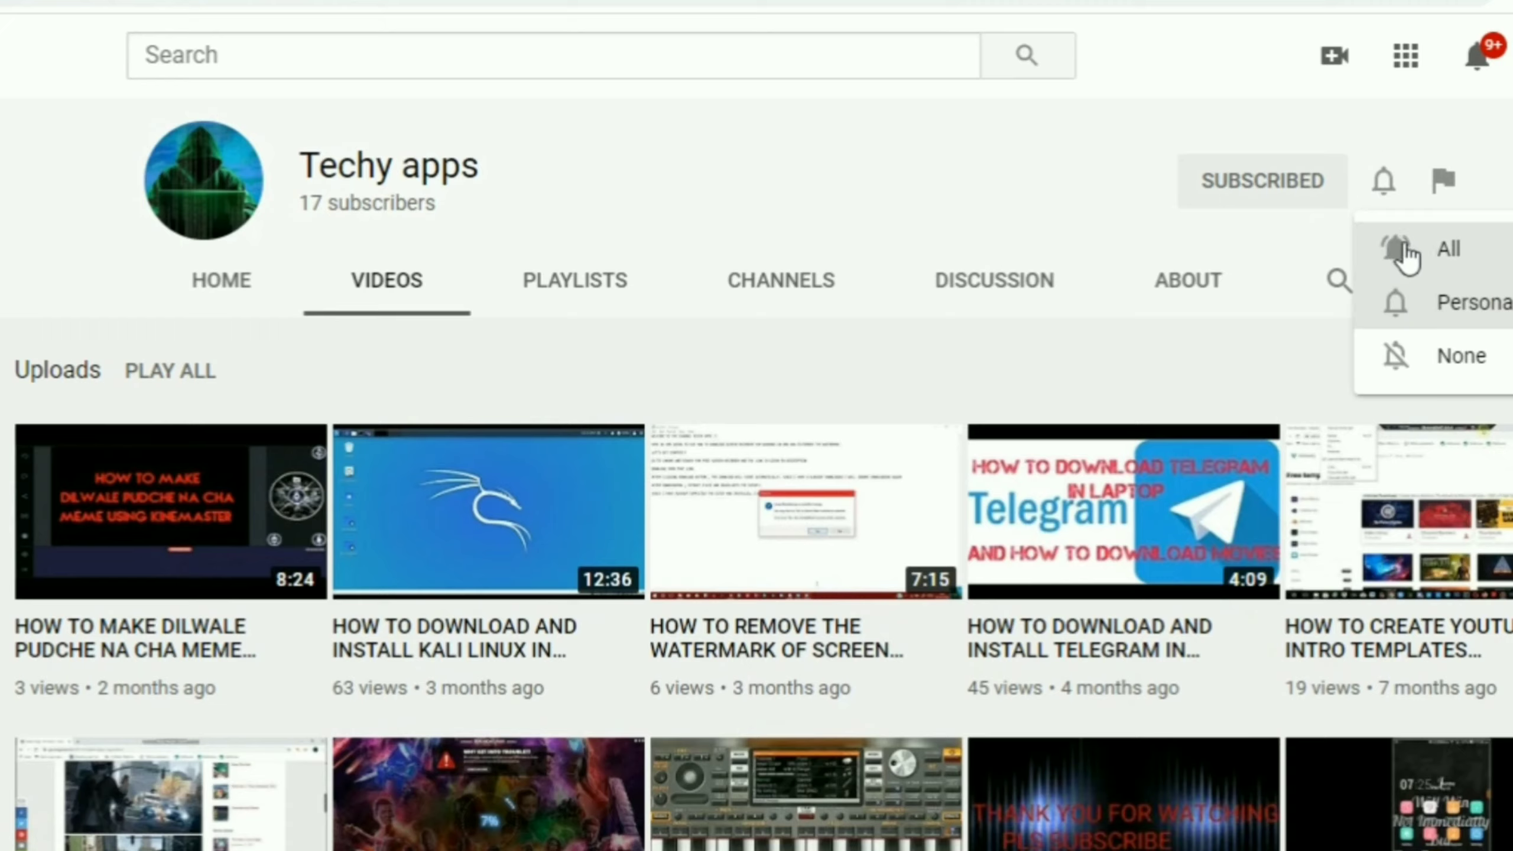
click(1413, 255)
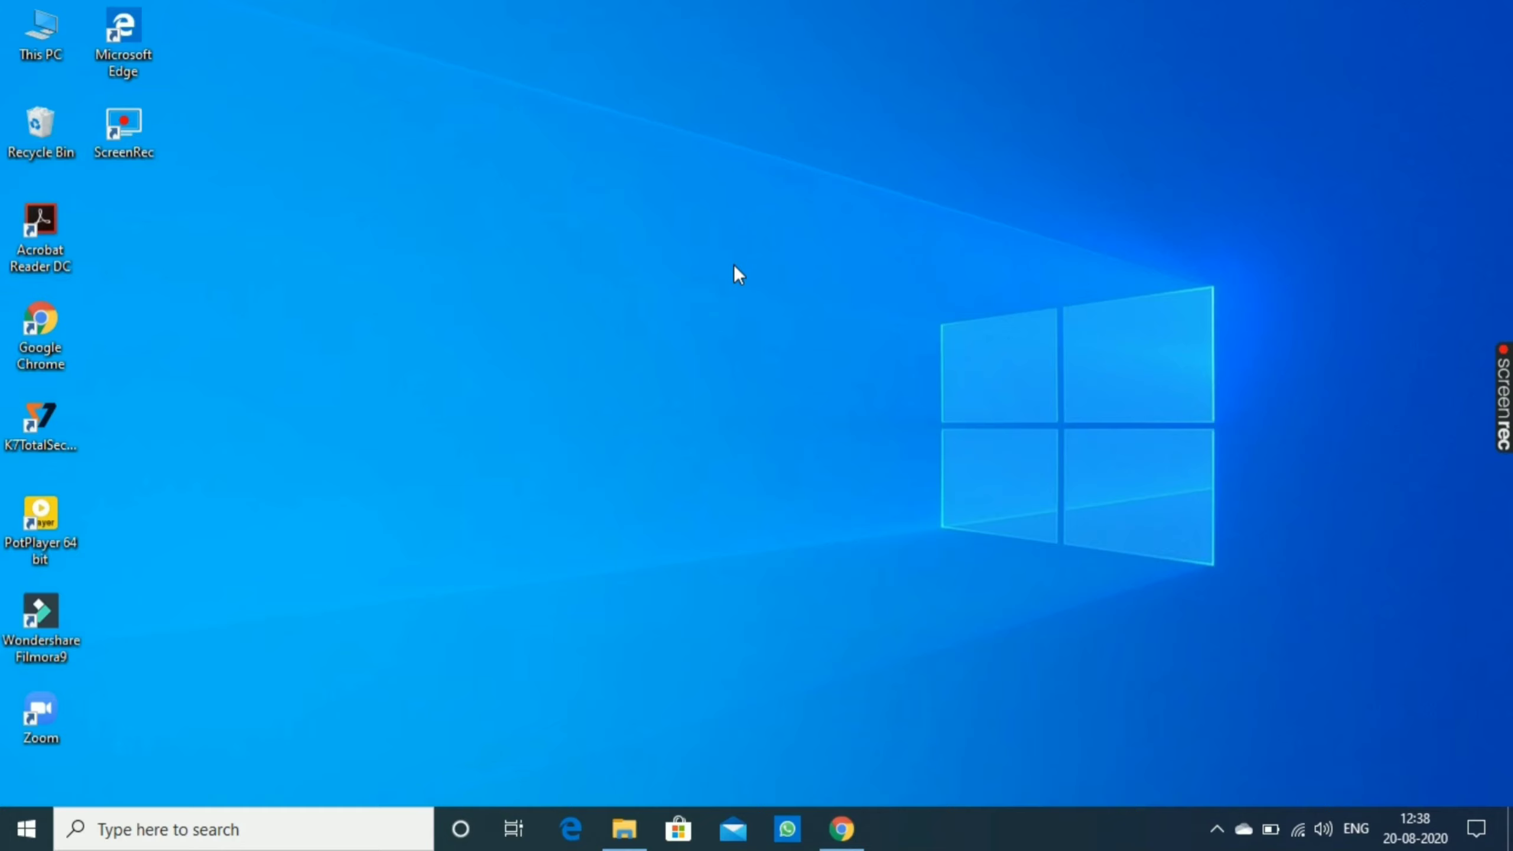
right_click(757, 351)
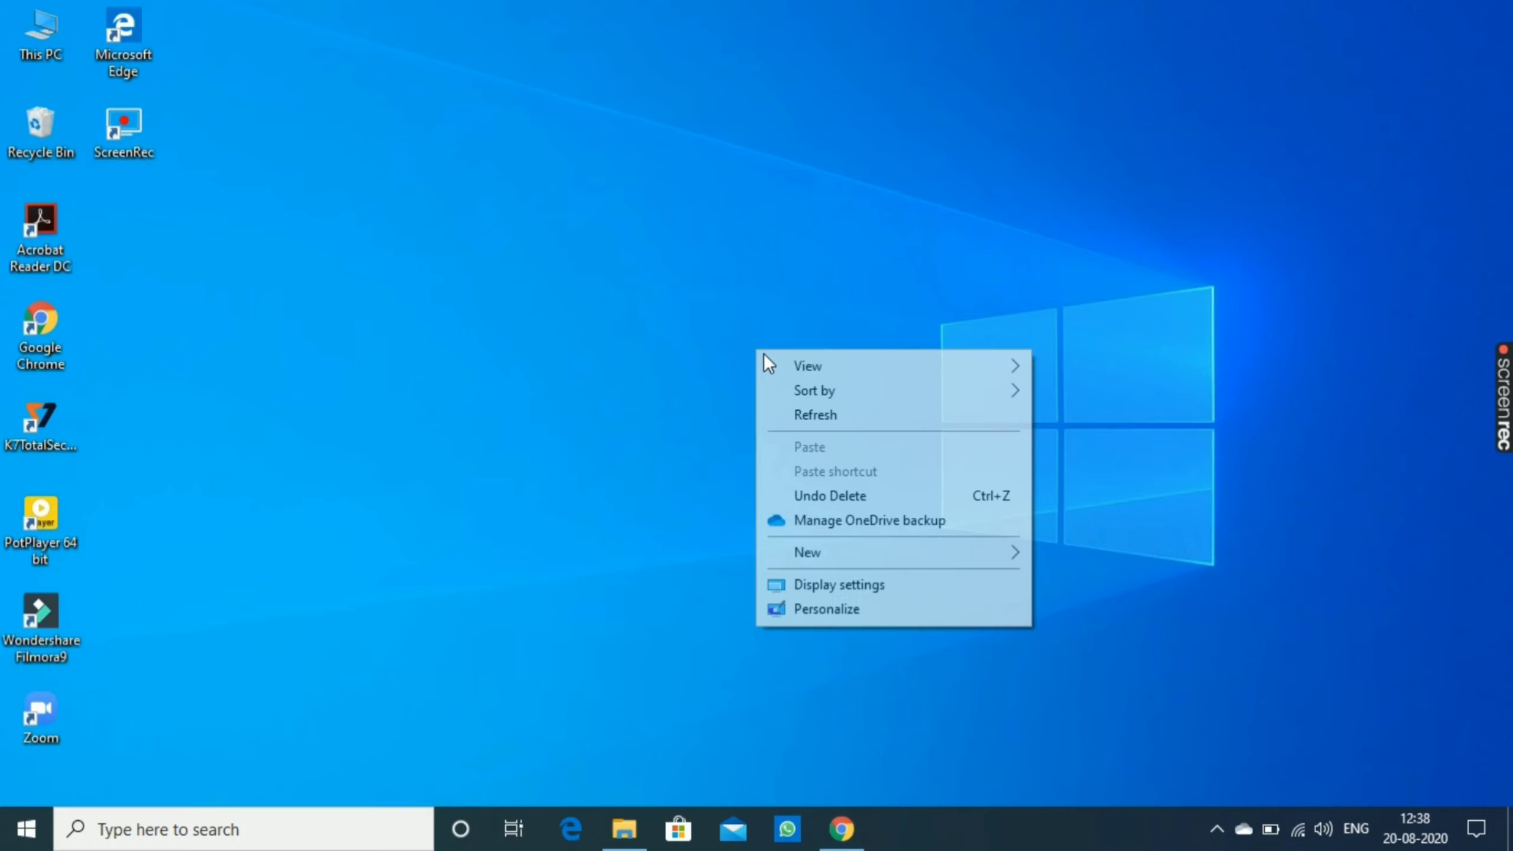
click(815, 416)
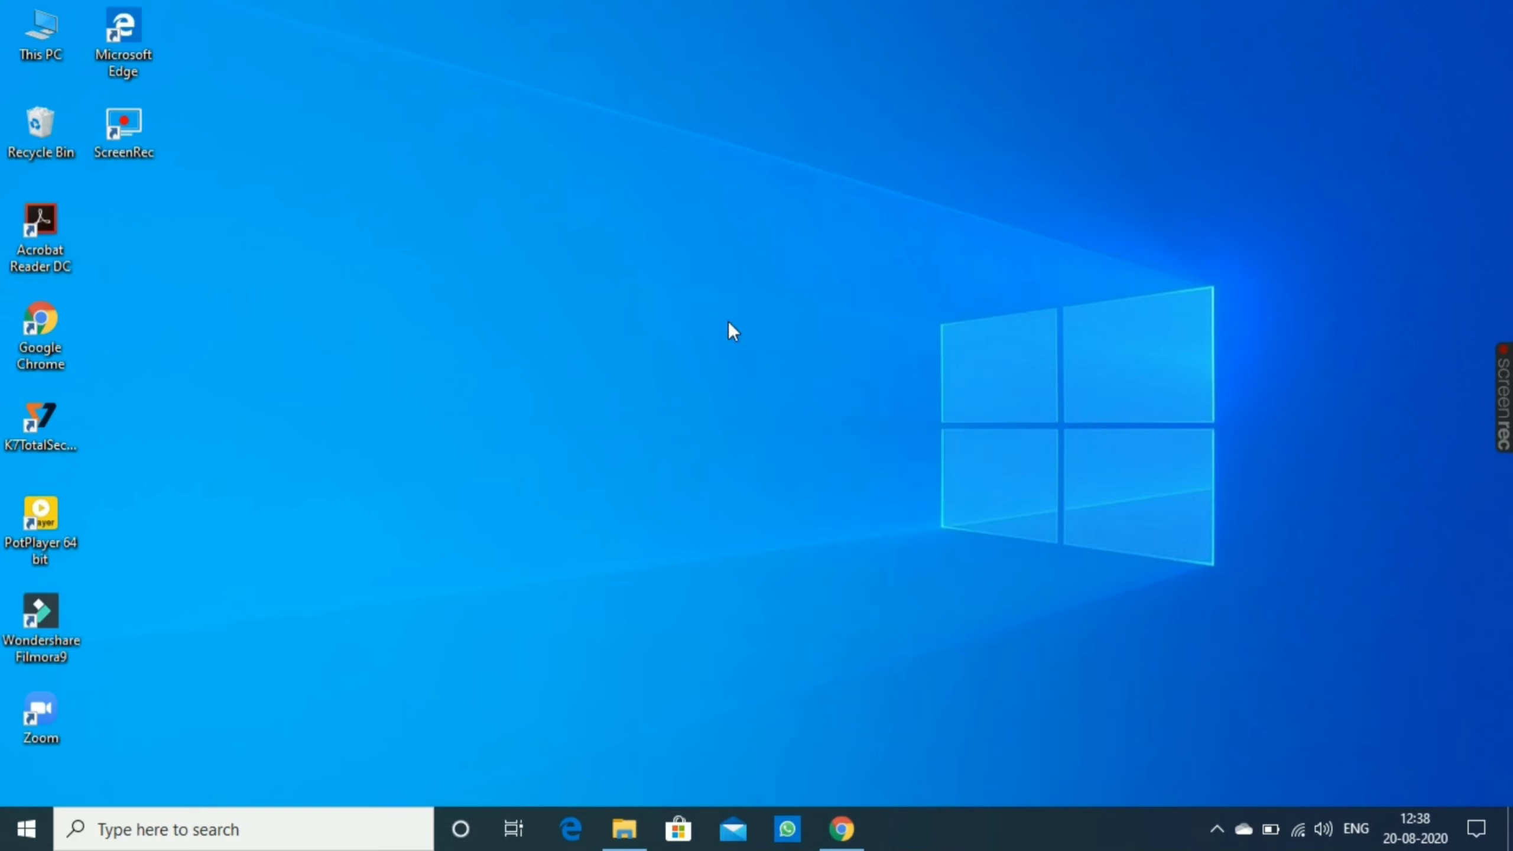
right_click(712, 292)
click(800, 366)
right_click(760, 305)
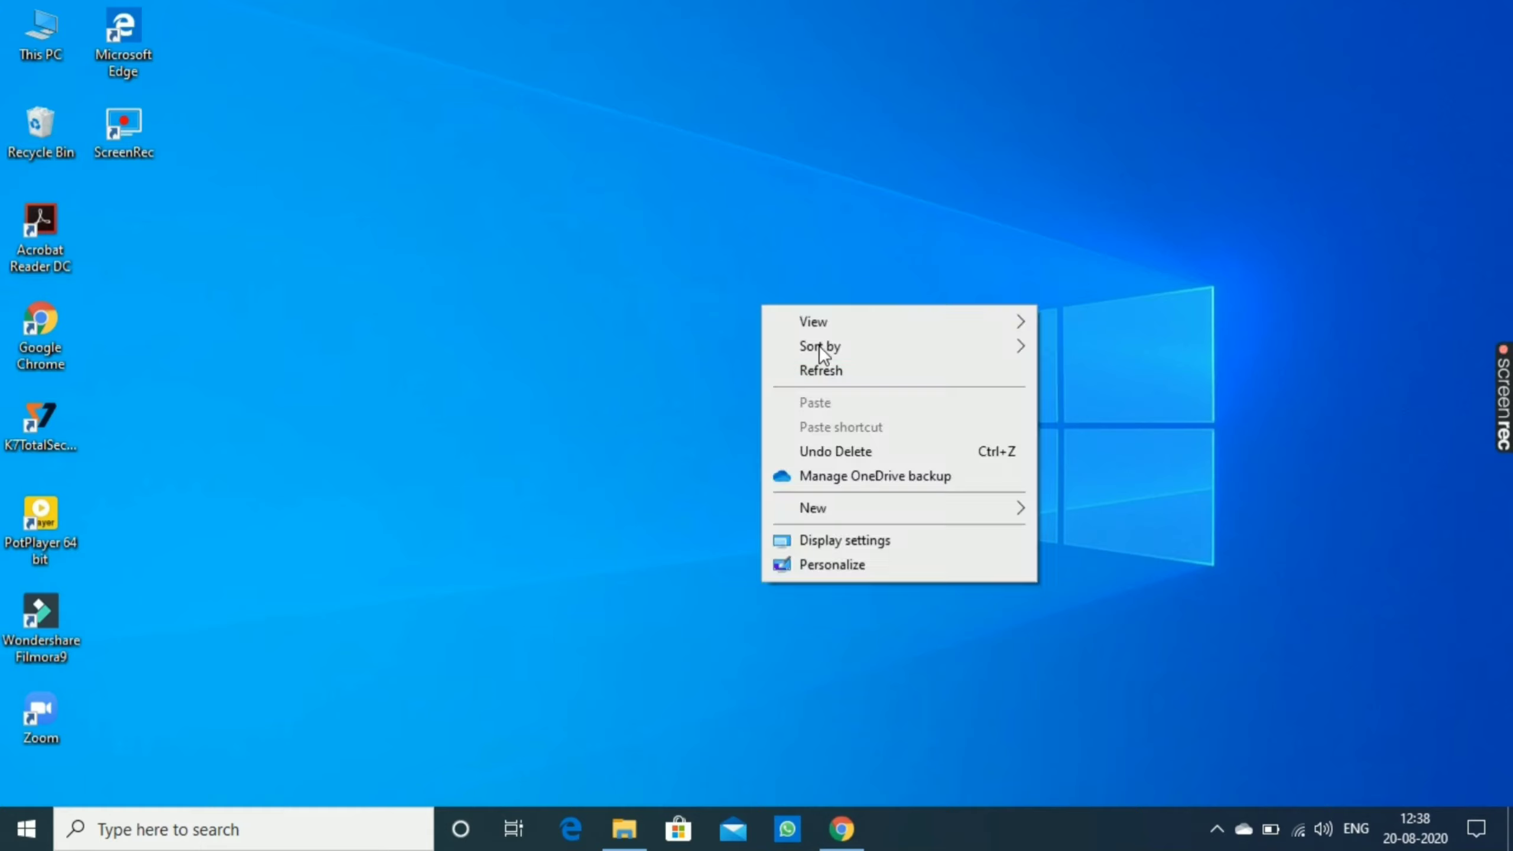
click(815, 369)
Switch to Chrome and view the Google Drive link of the Wondershare Filmora 9.5.0.20 x64 zip file
click(840, 830)
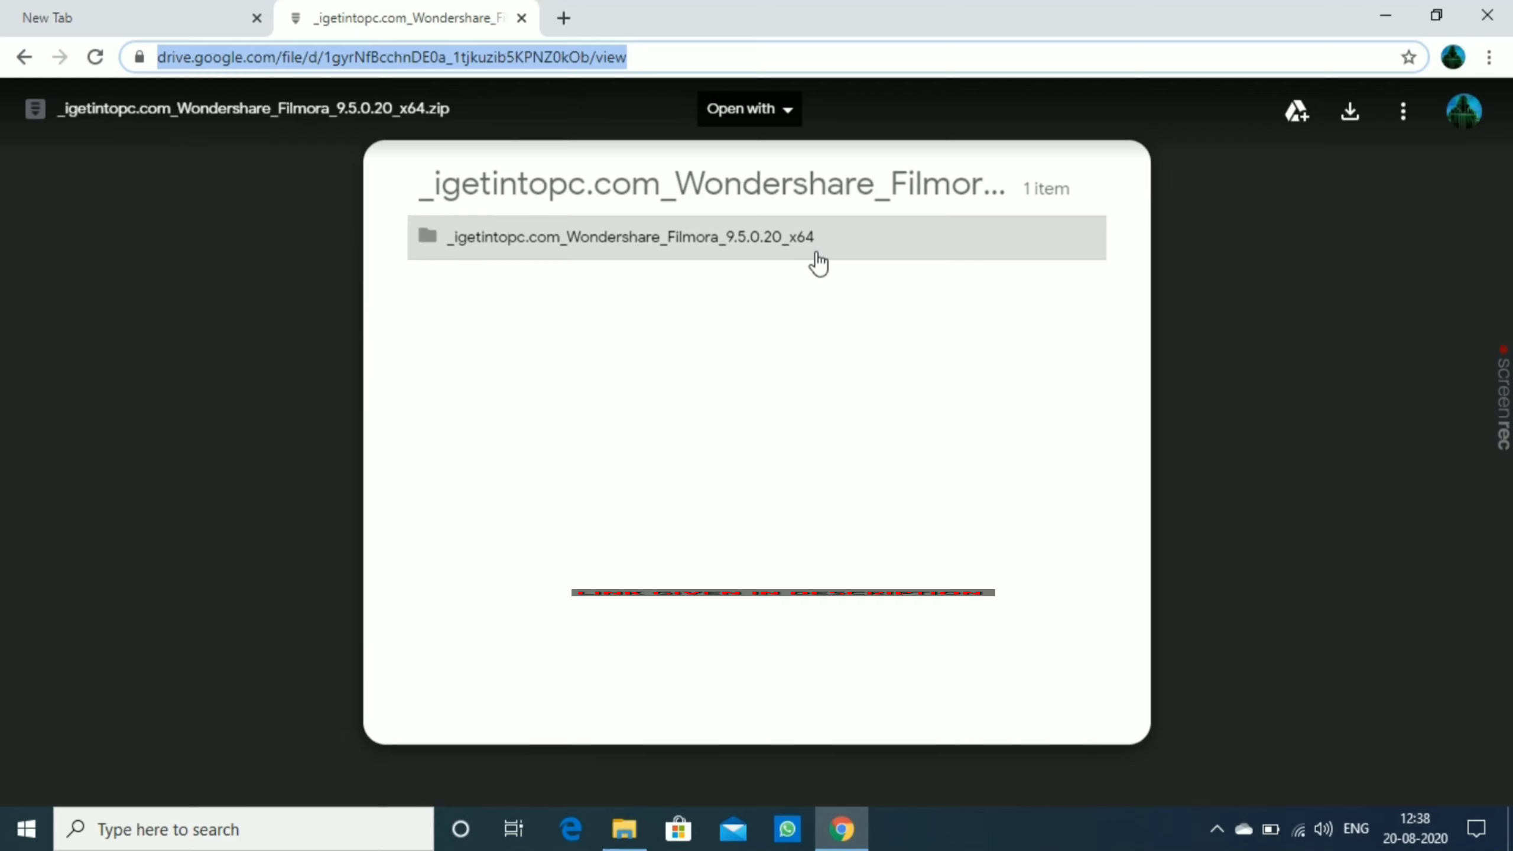
click(636, 58)
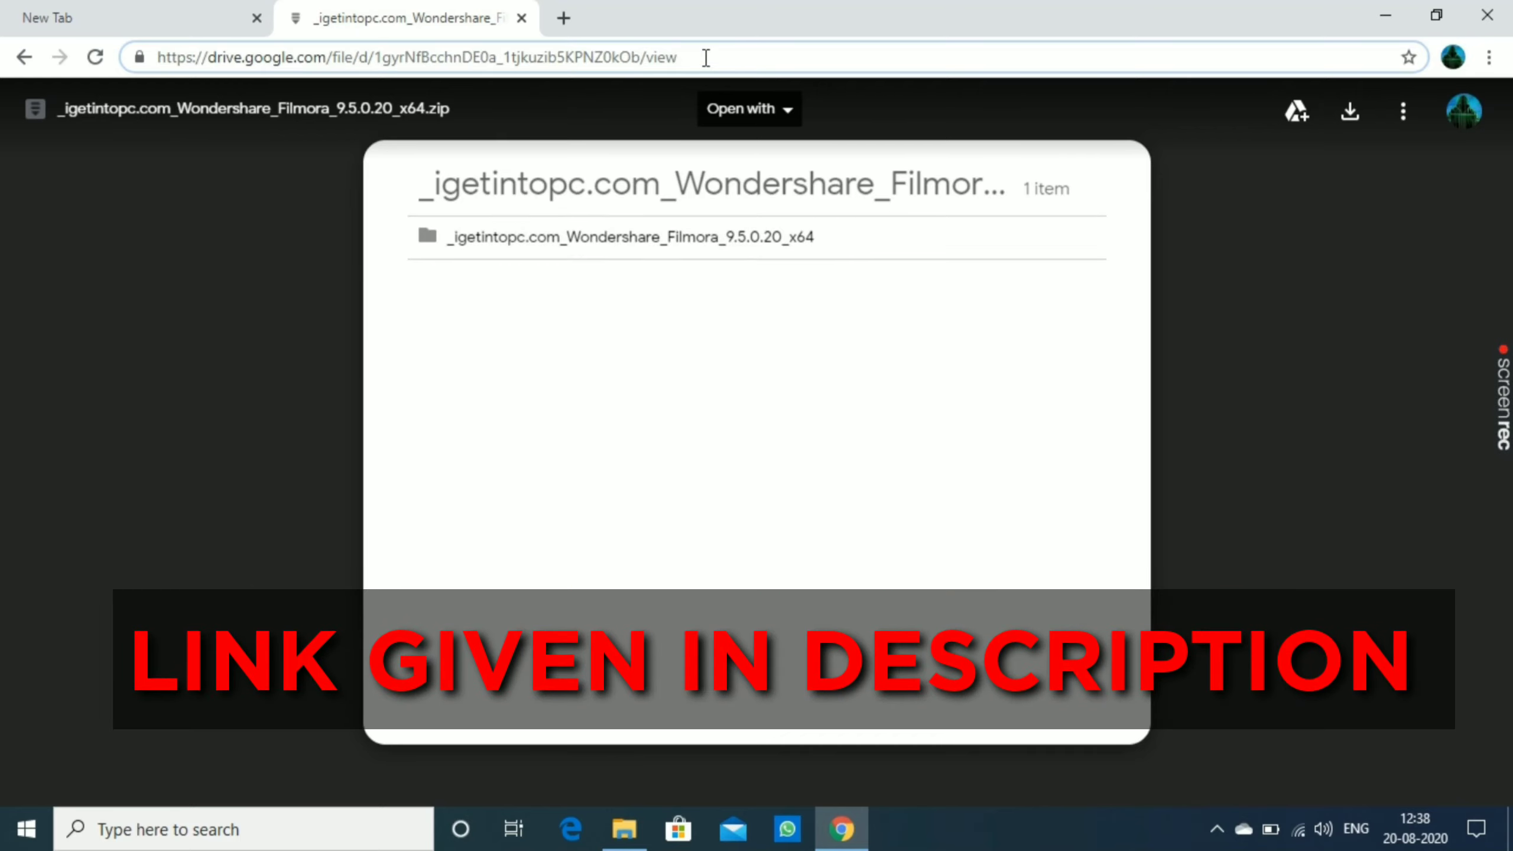
click(129, 444)
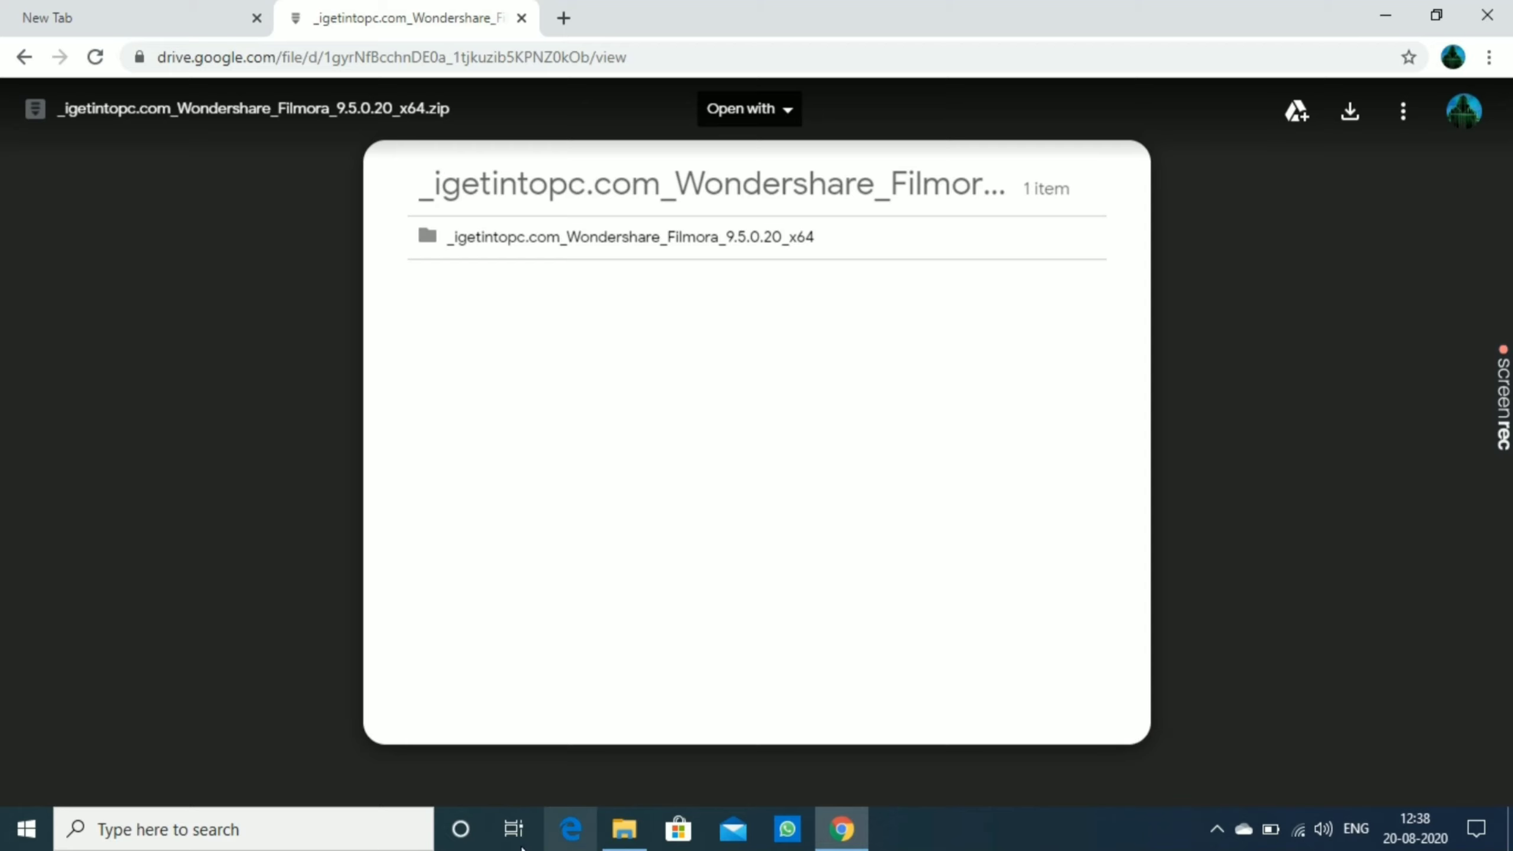
Switch to File Explorer, locate the Wondershare Filmora zip archive in Downloads and refresh the folder
click(624, 829)
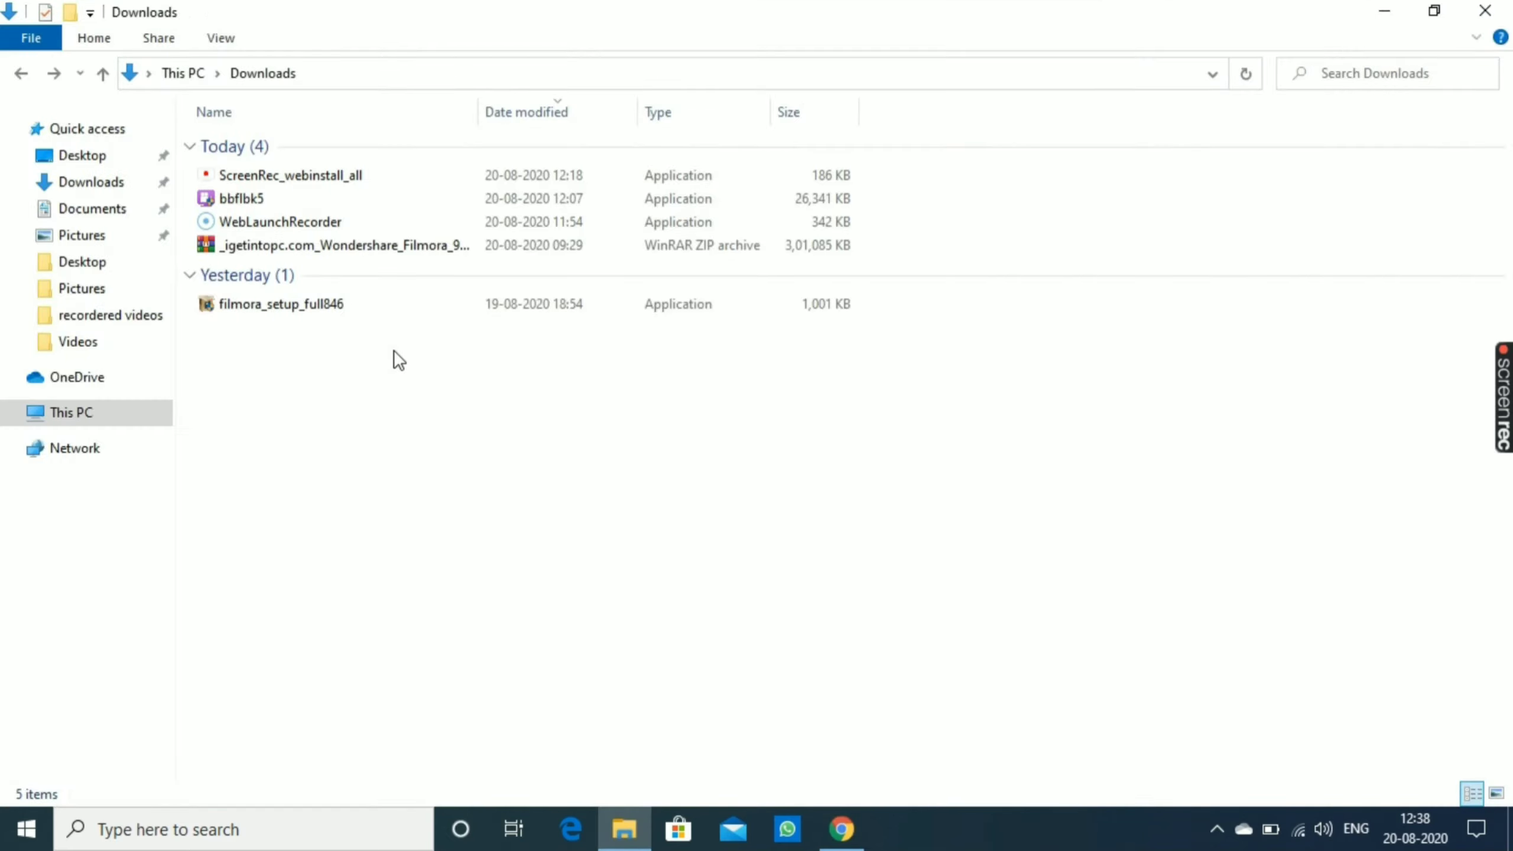
click(378, 244)
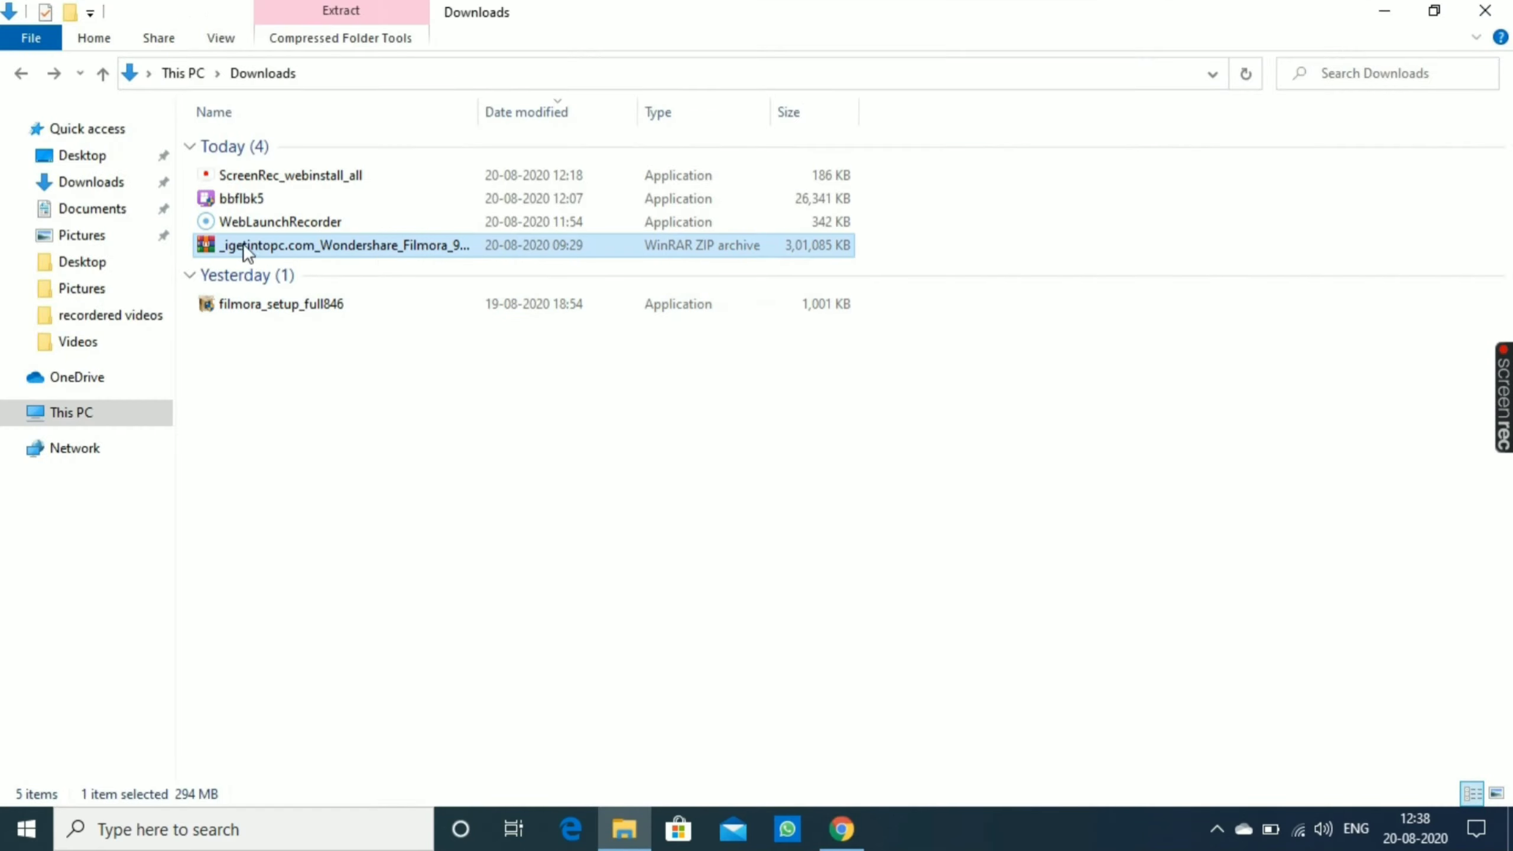
right_click(1121, 610)
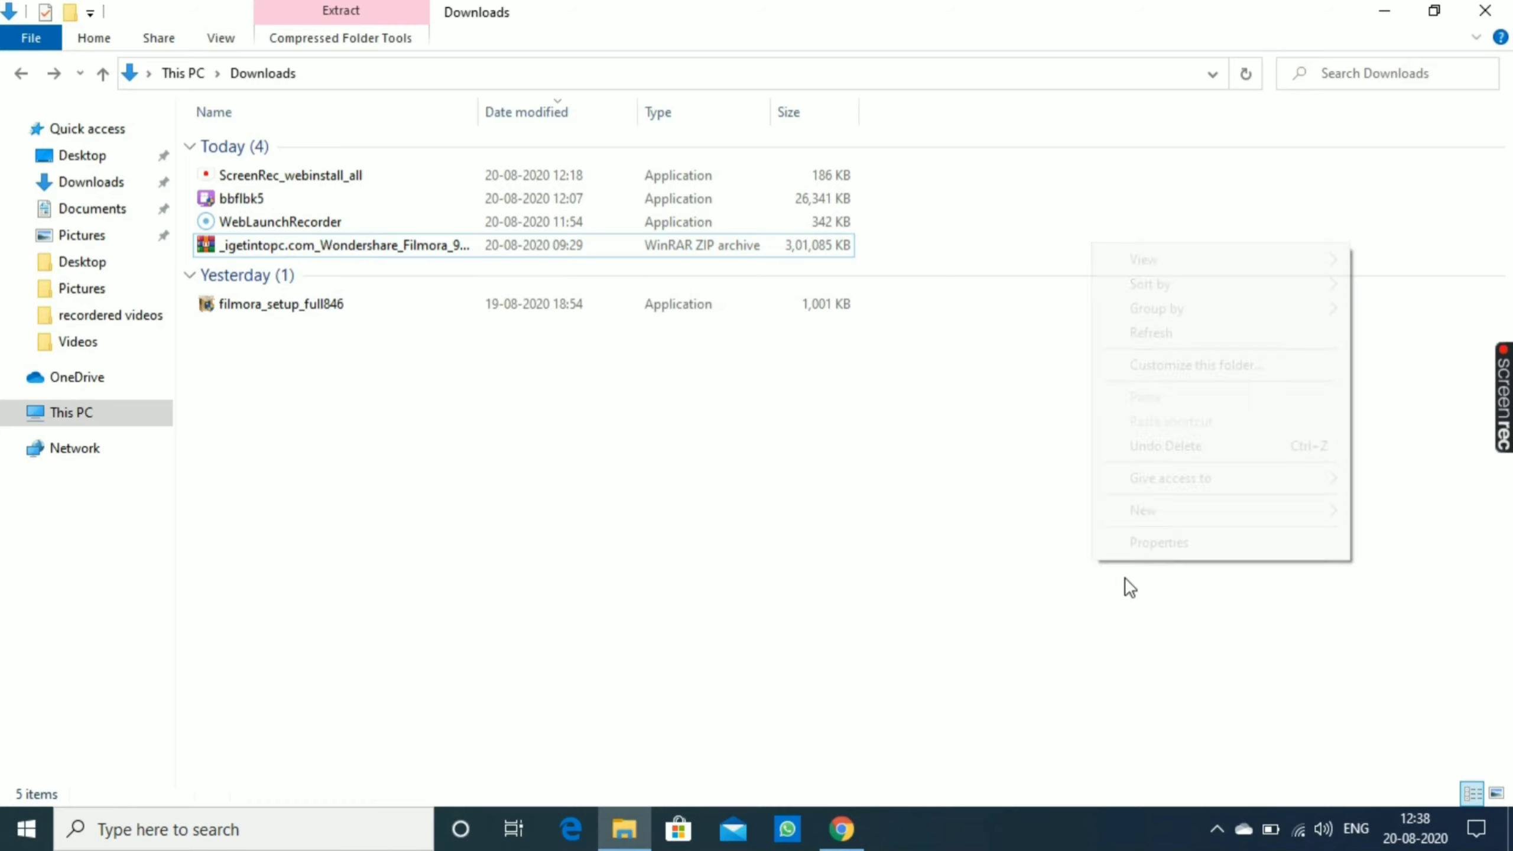
click(1137, 339)
Look at the K7TotalSecurity antivirus options for product protection, changing nothing
click(1217, 829)
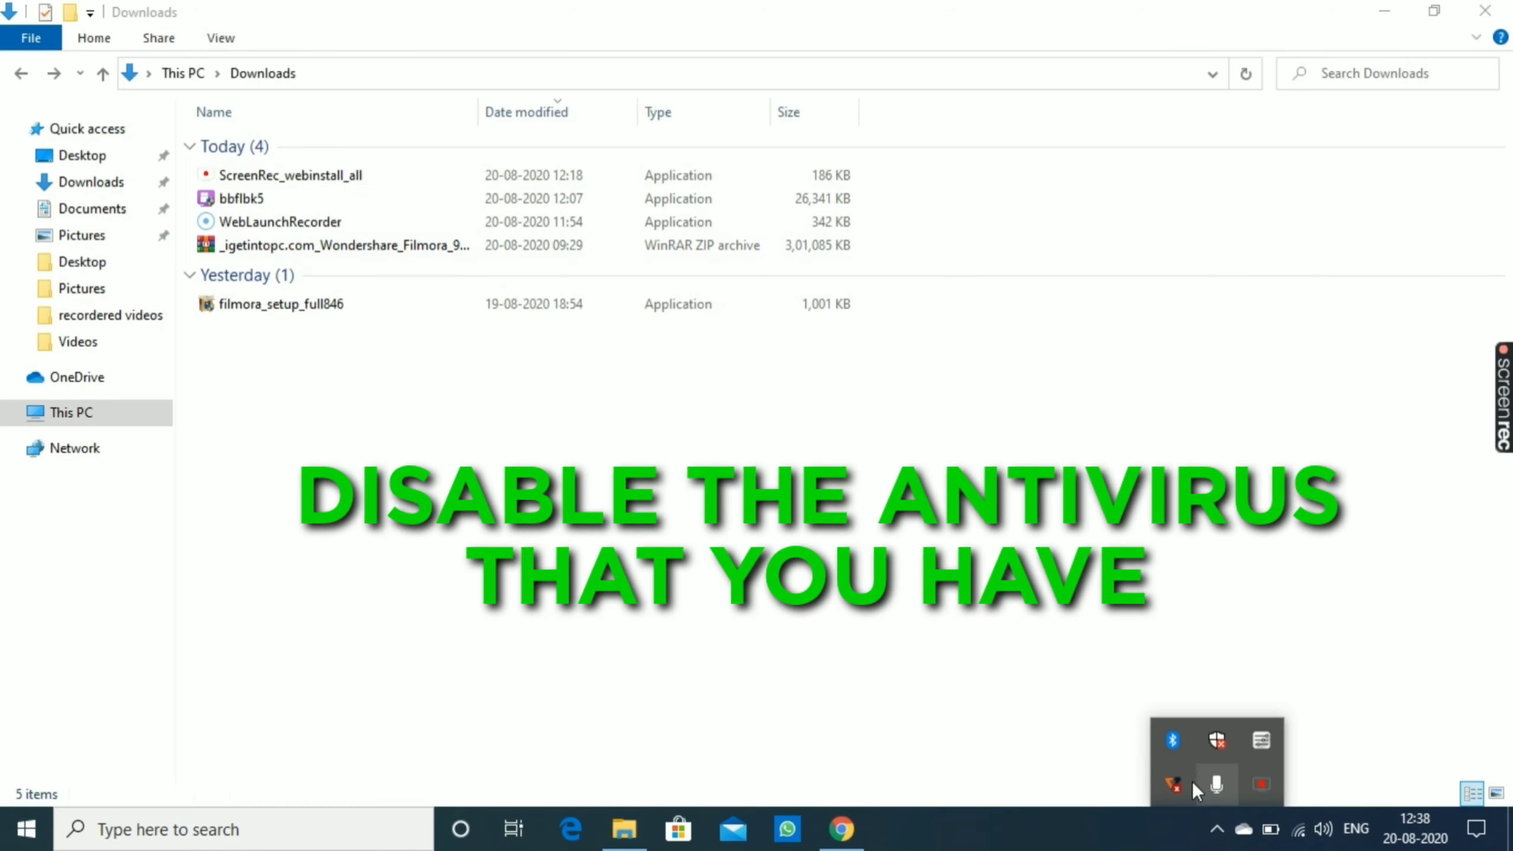
right_click(1177, 787)
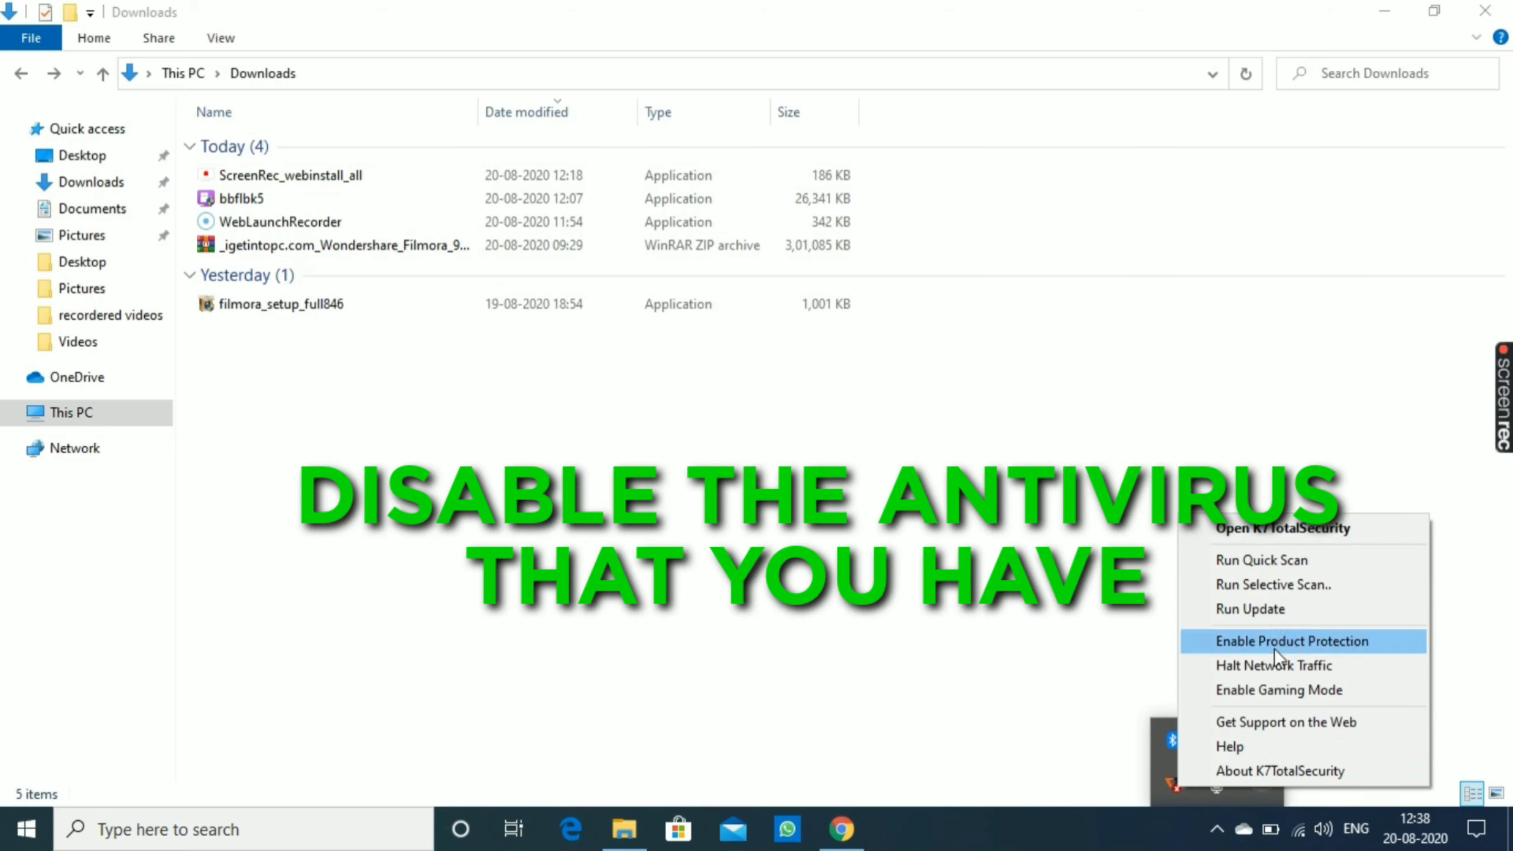
click(1072, 653)
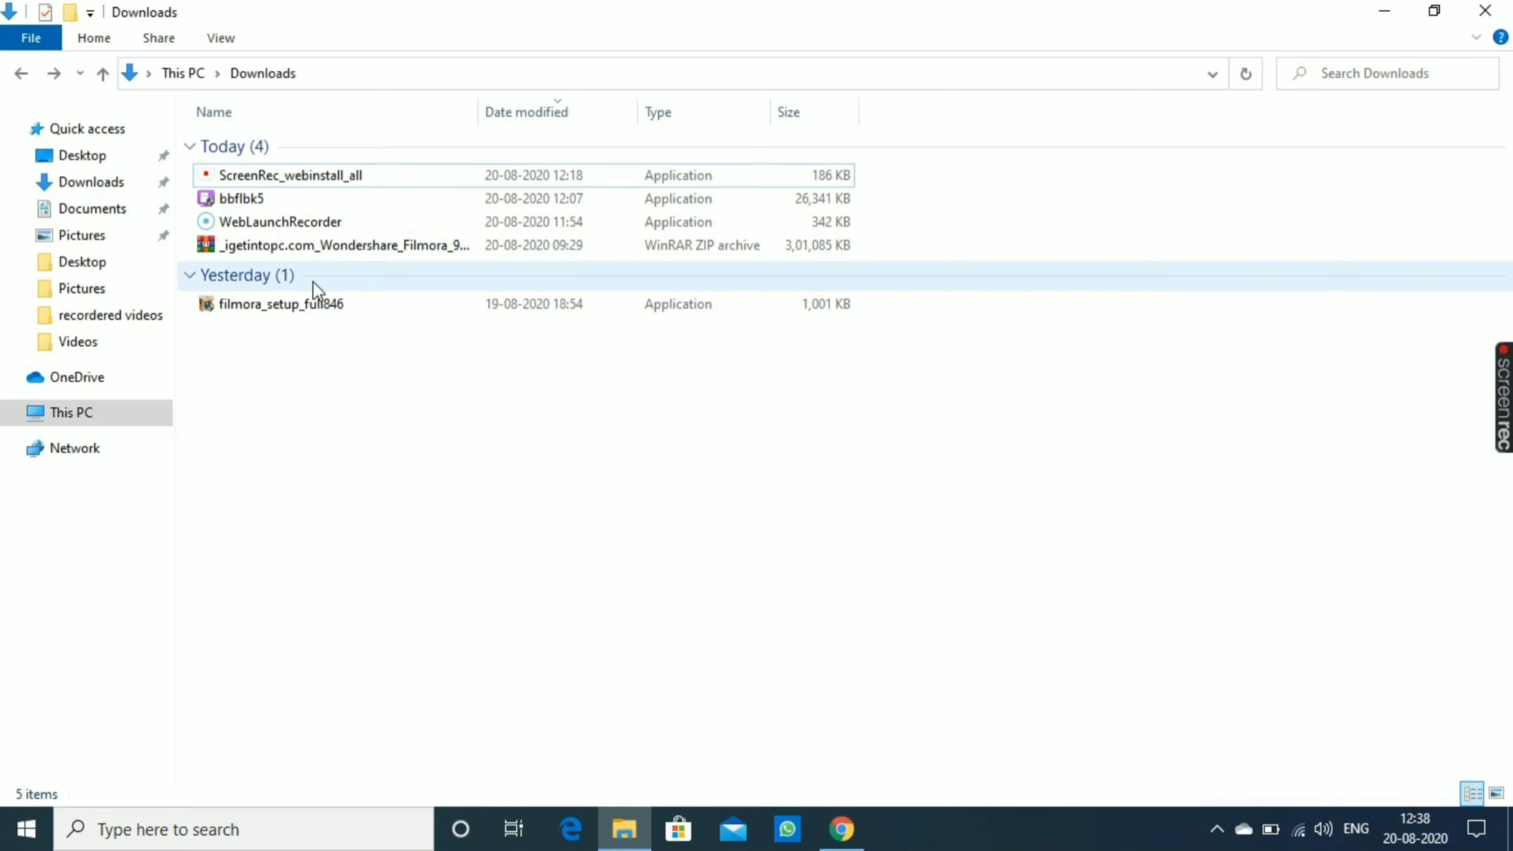
Extract the Wondershare Filmora zip archive directly into Downloads and open the extracted folder
click(336, 249)
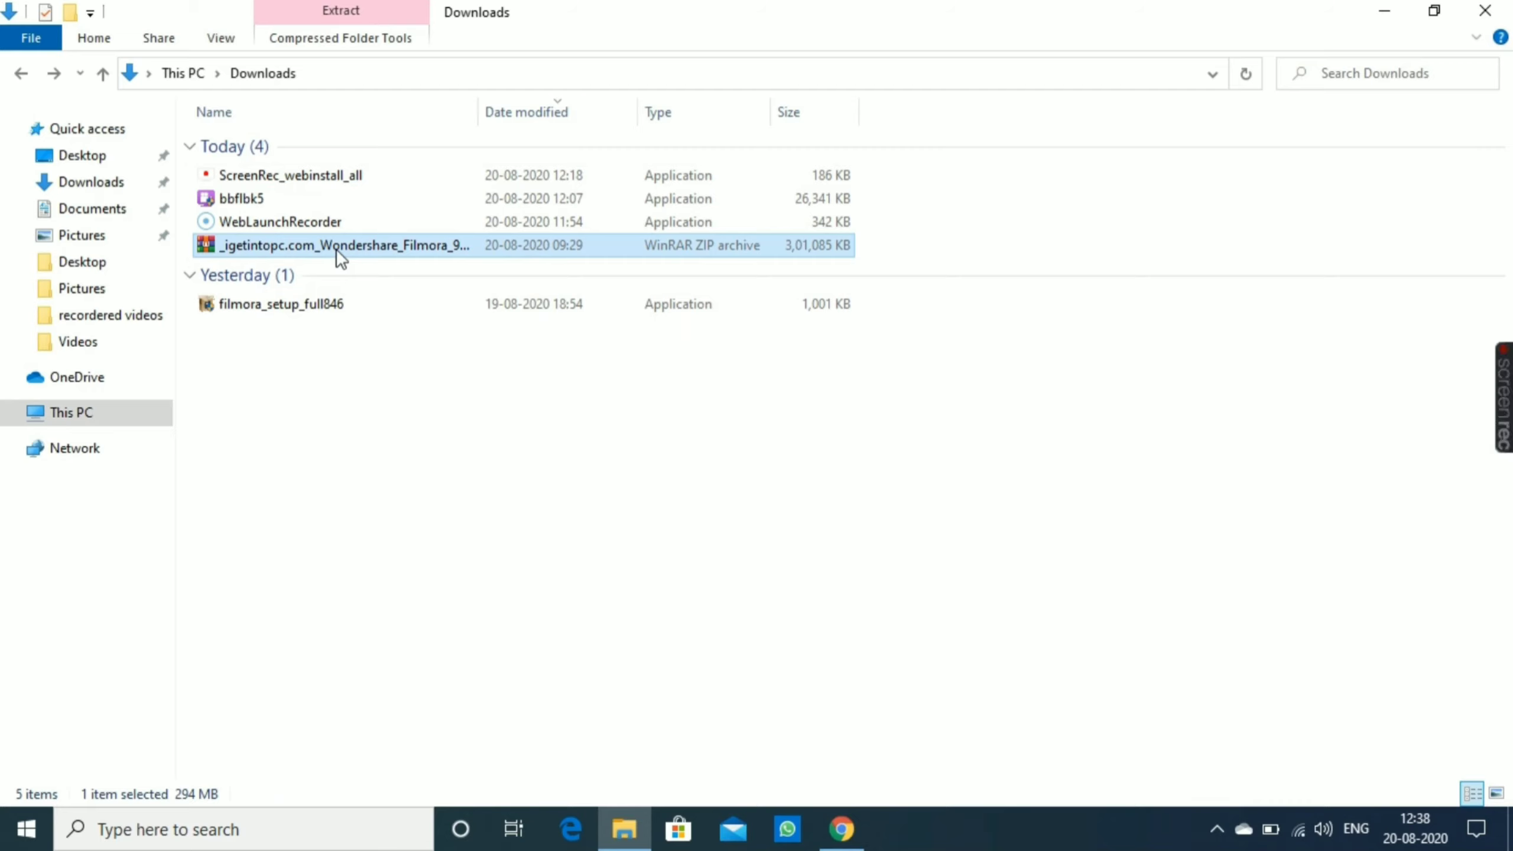
right_click(337, 250)
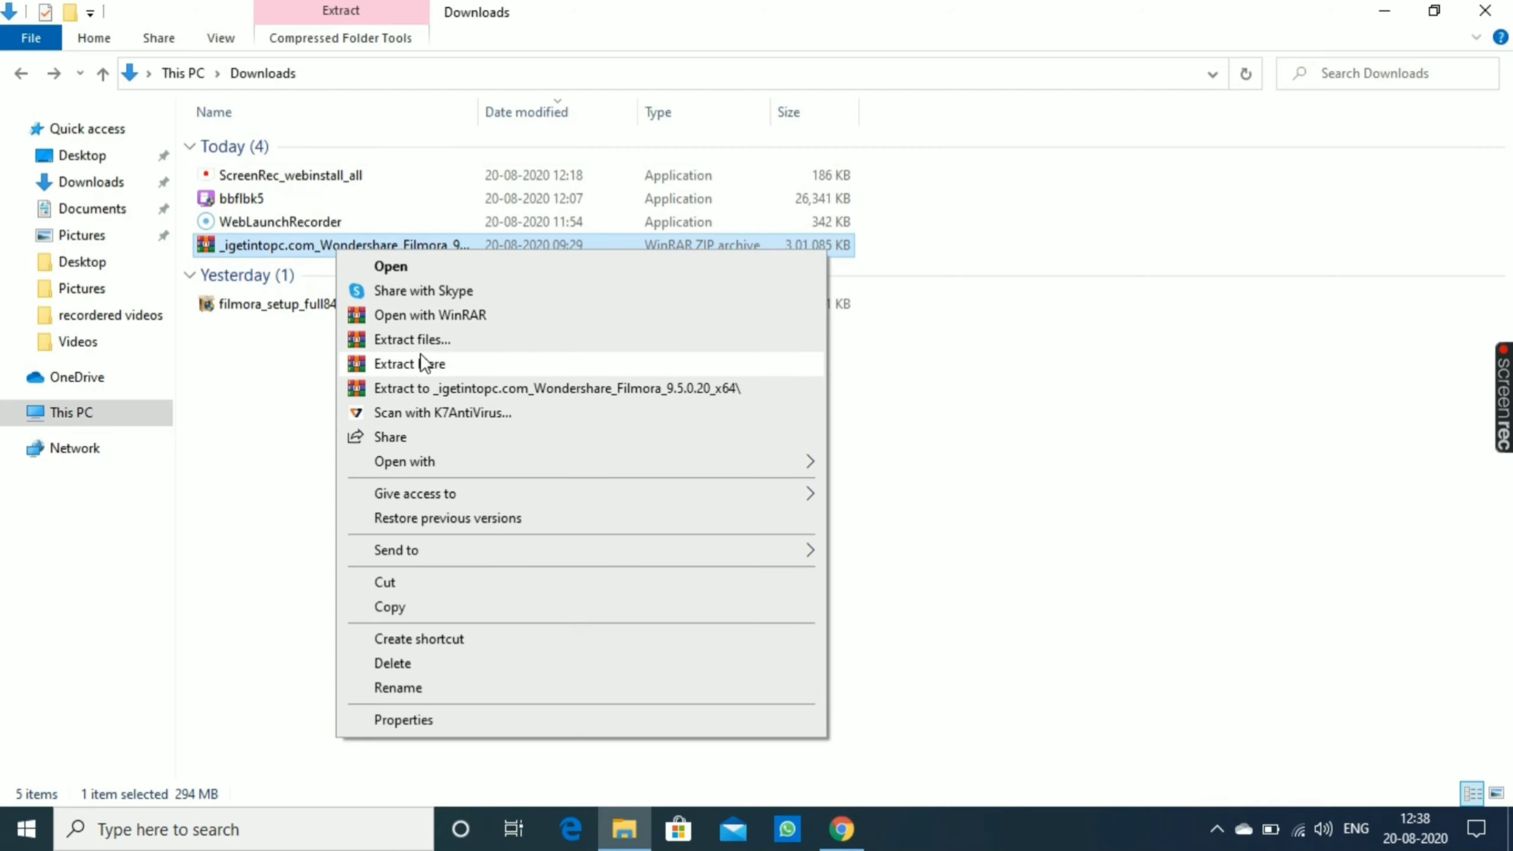
click(423, 361)
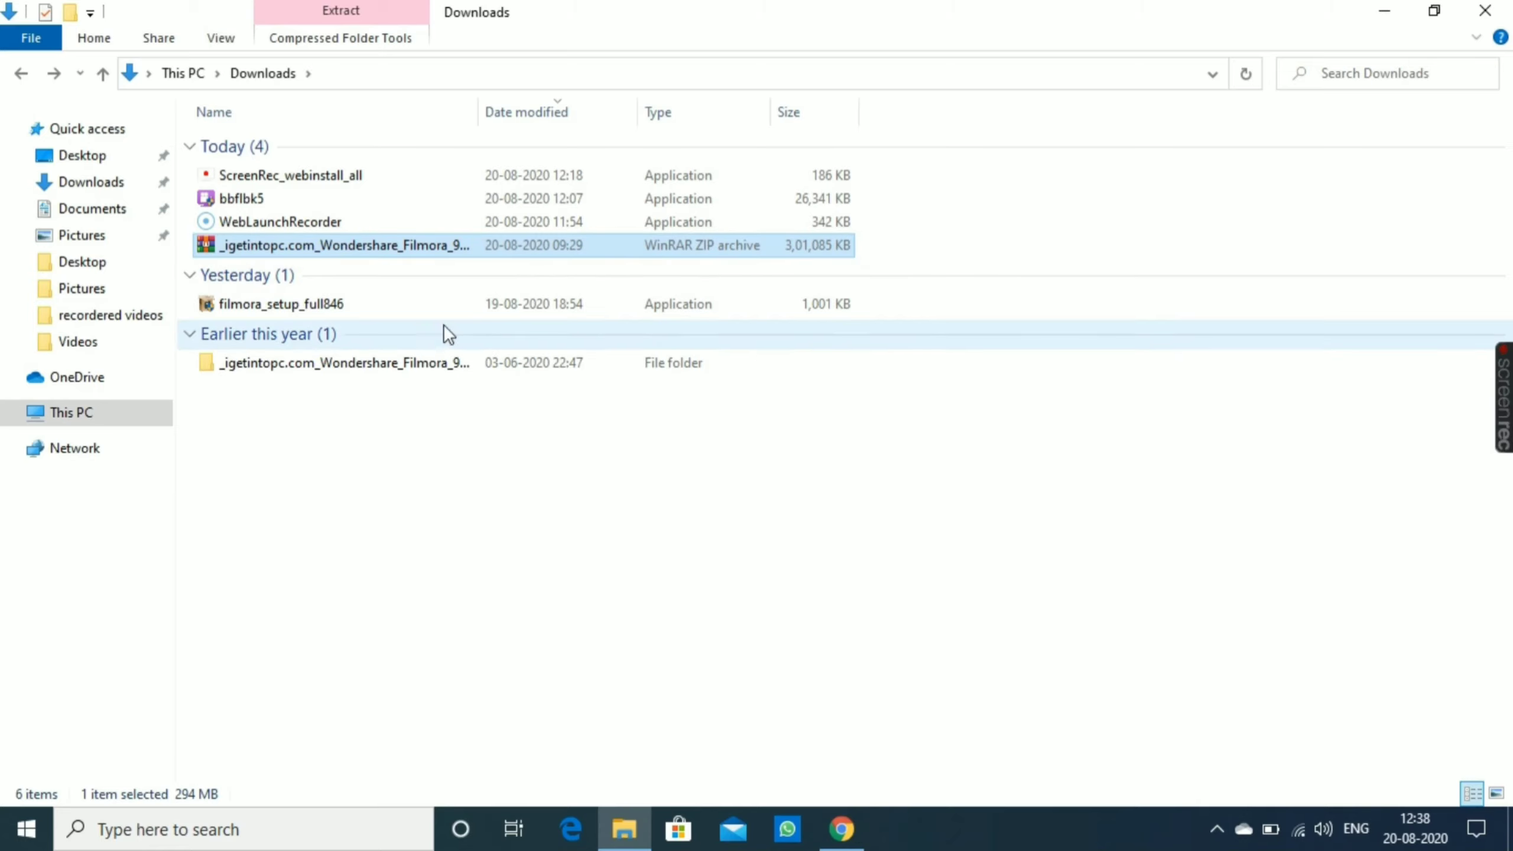
double_click(428, 361)
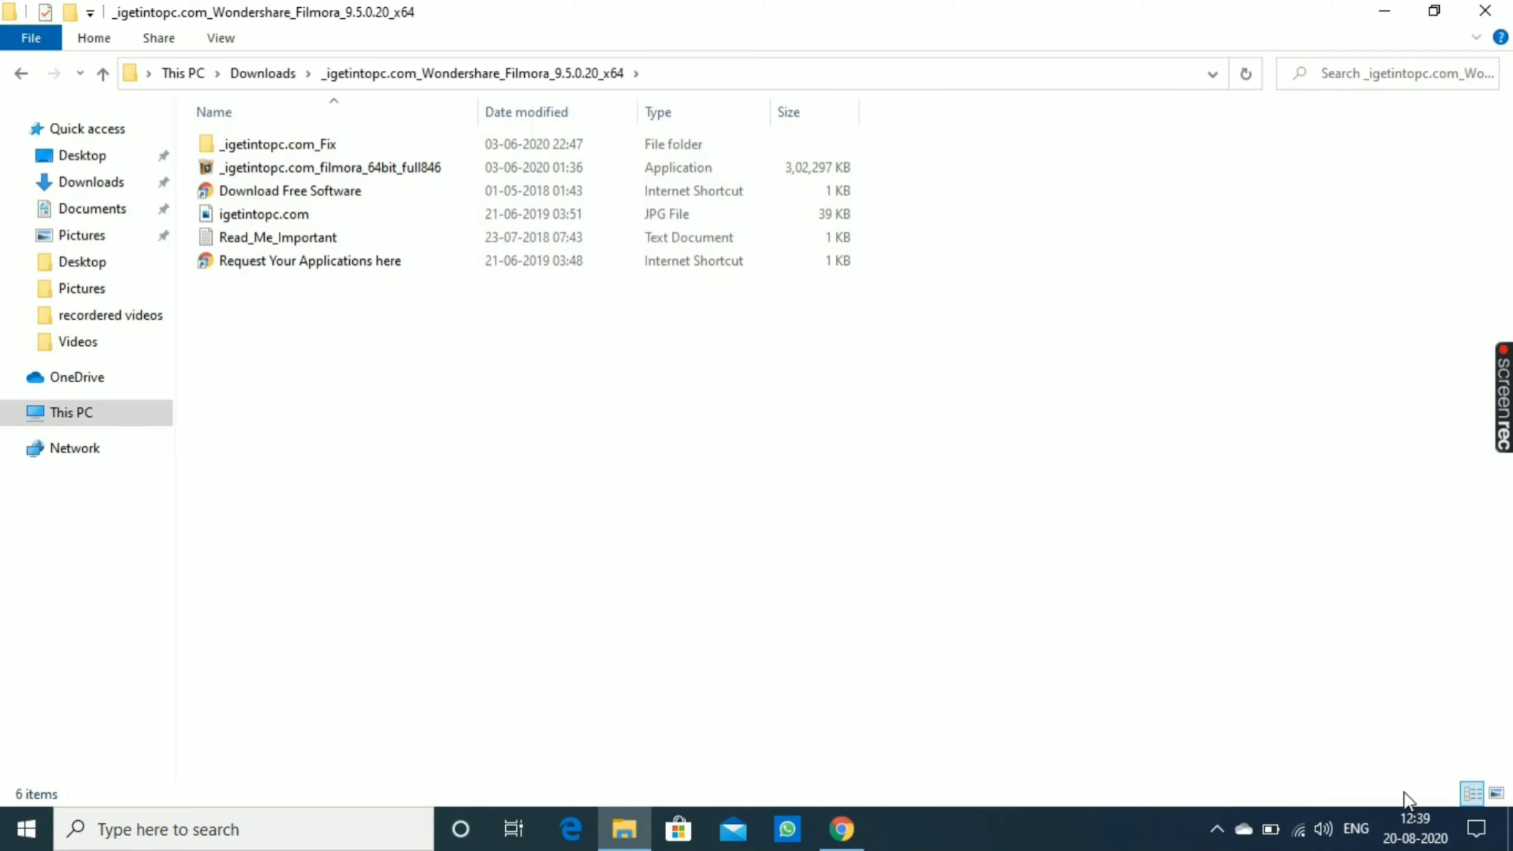
click(1510, 831)
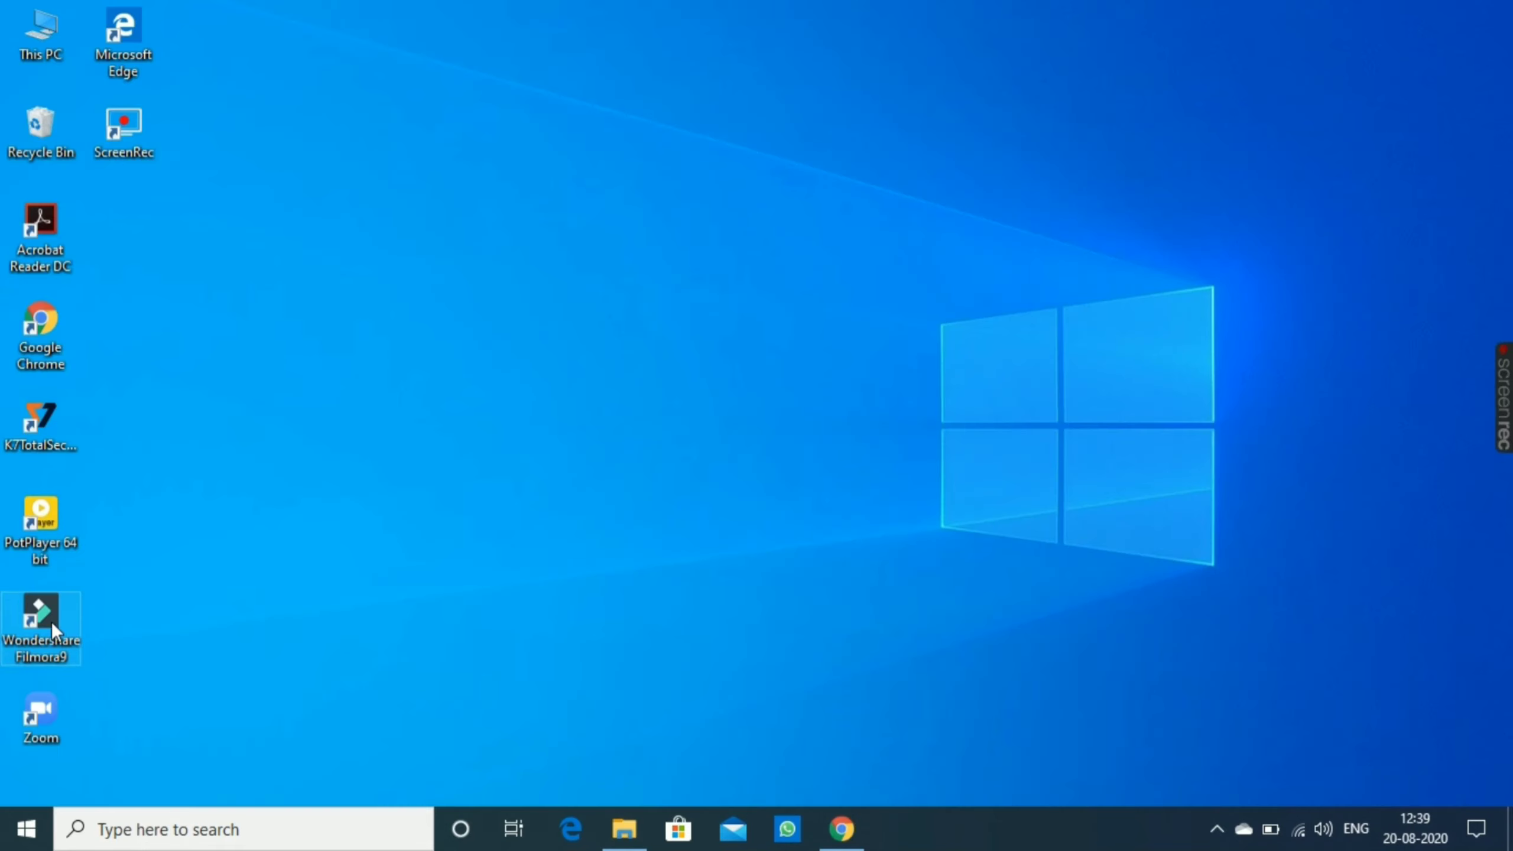
click(841, 829)
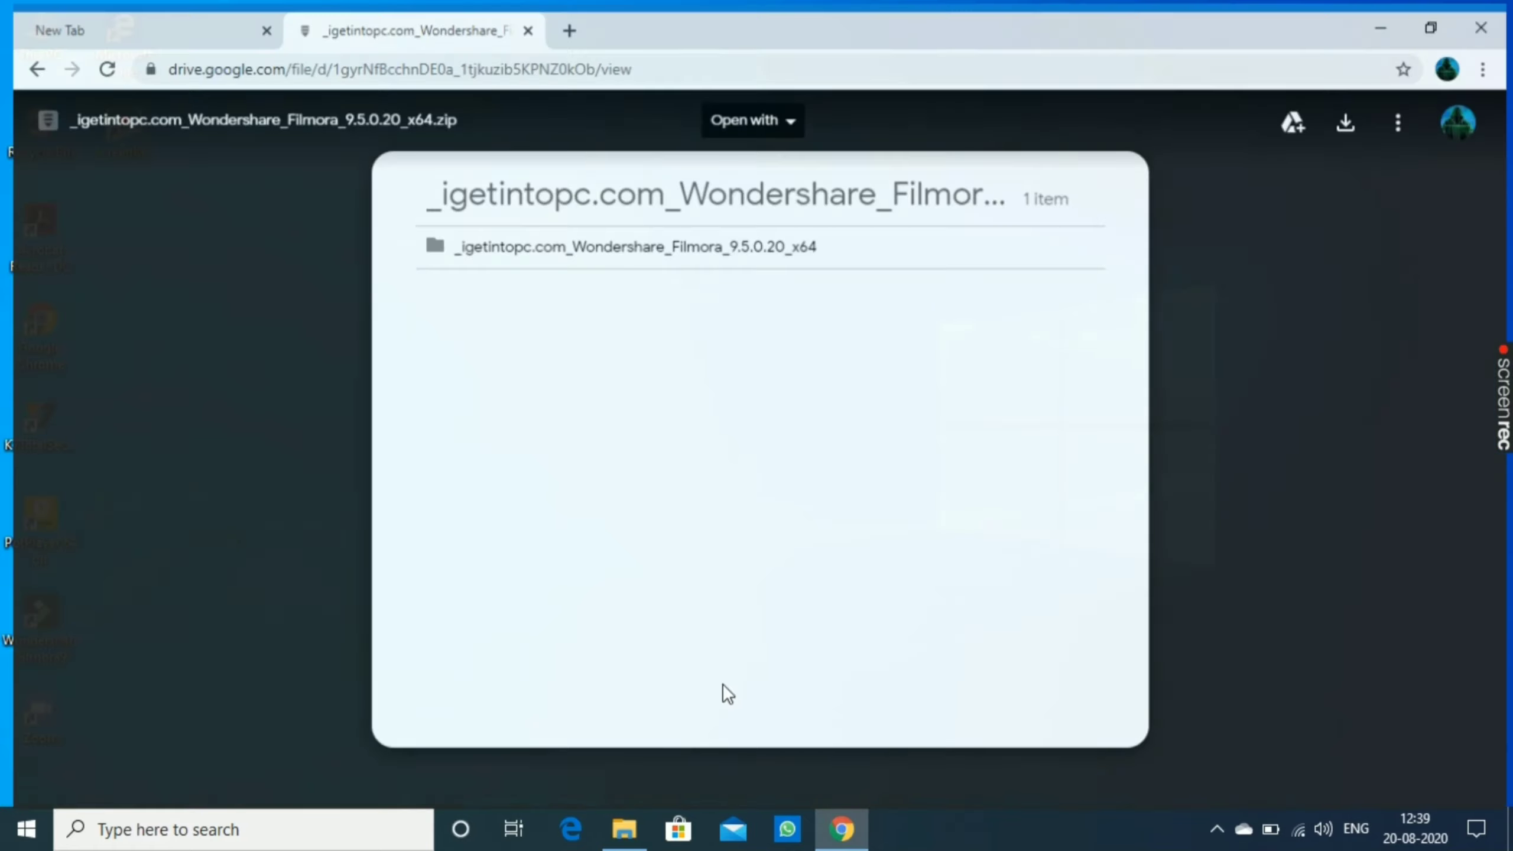
click(625, 829)
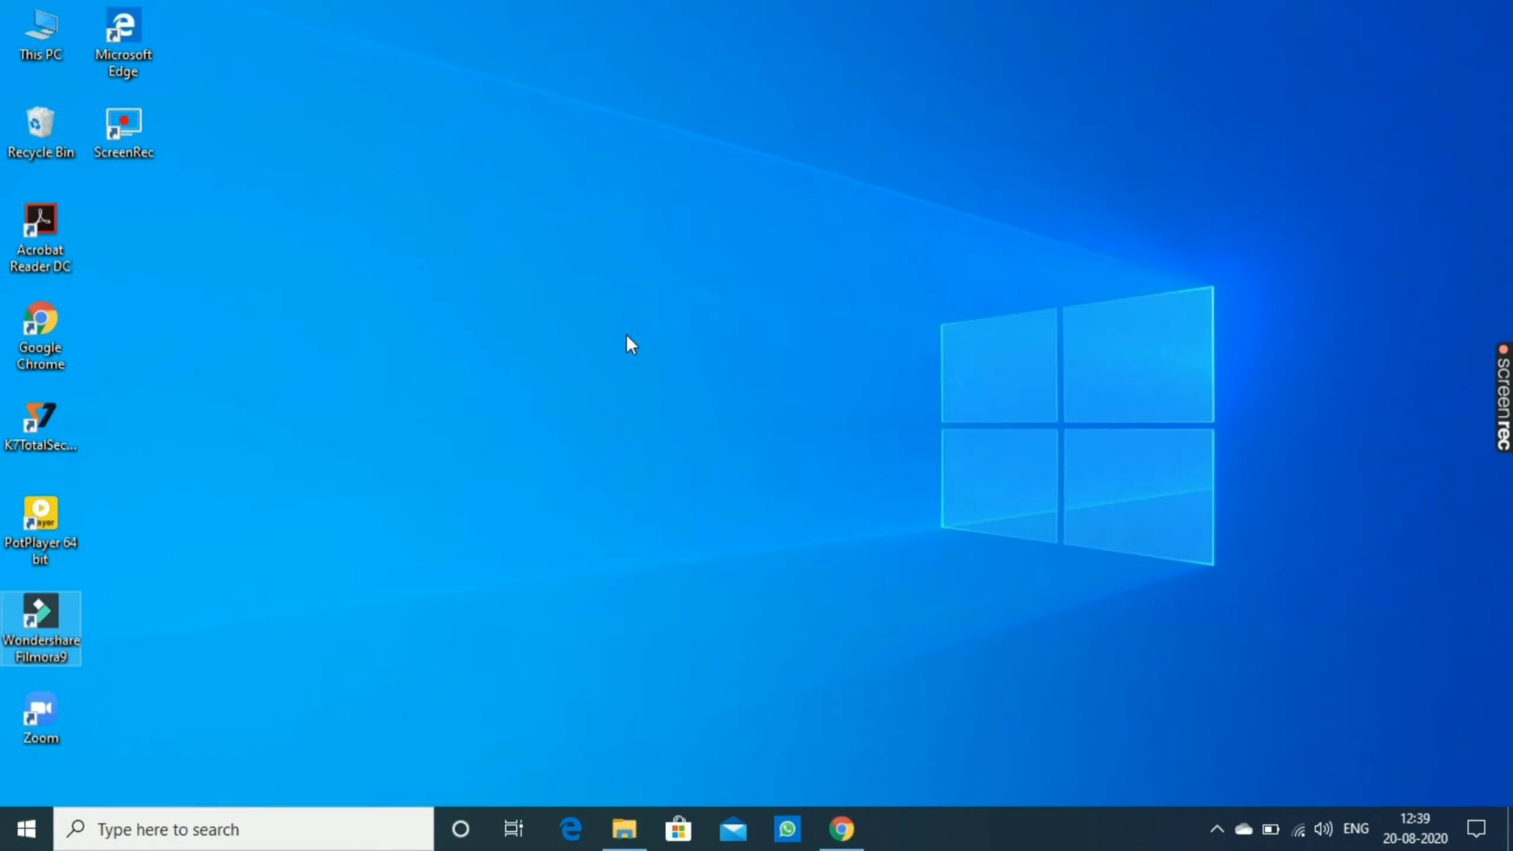
right_click(627, 335)
click(683, 404)
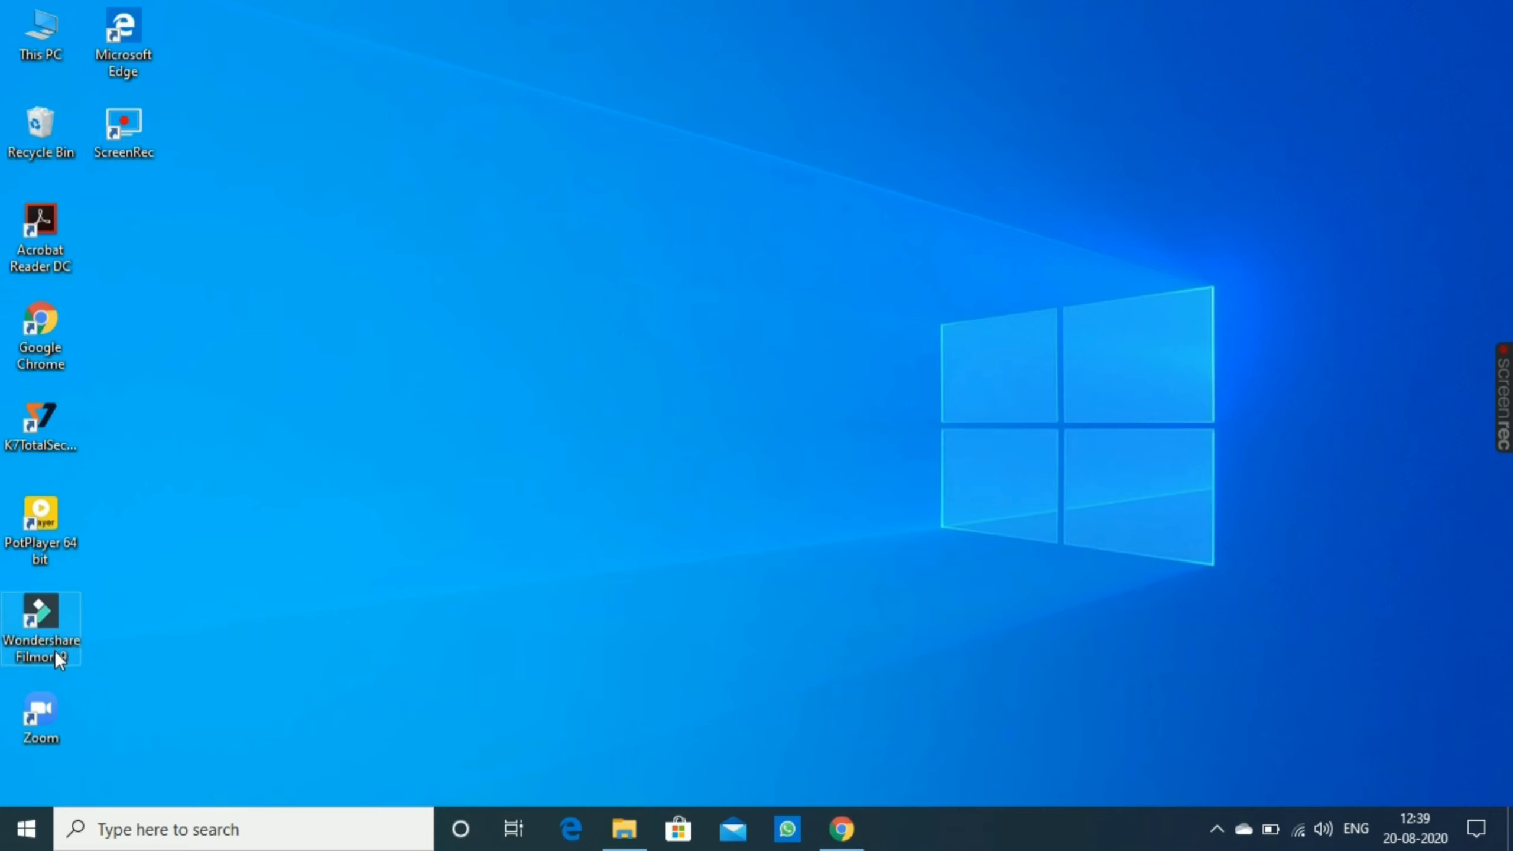
right_click(722, 258)
click(790, 327)
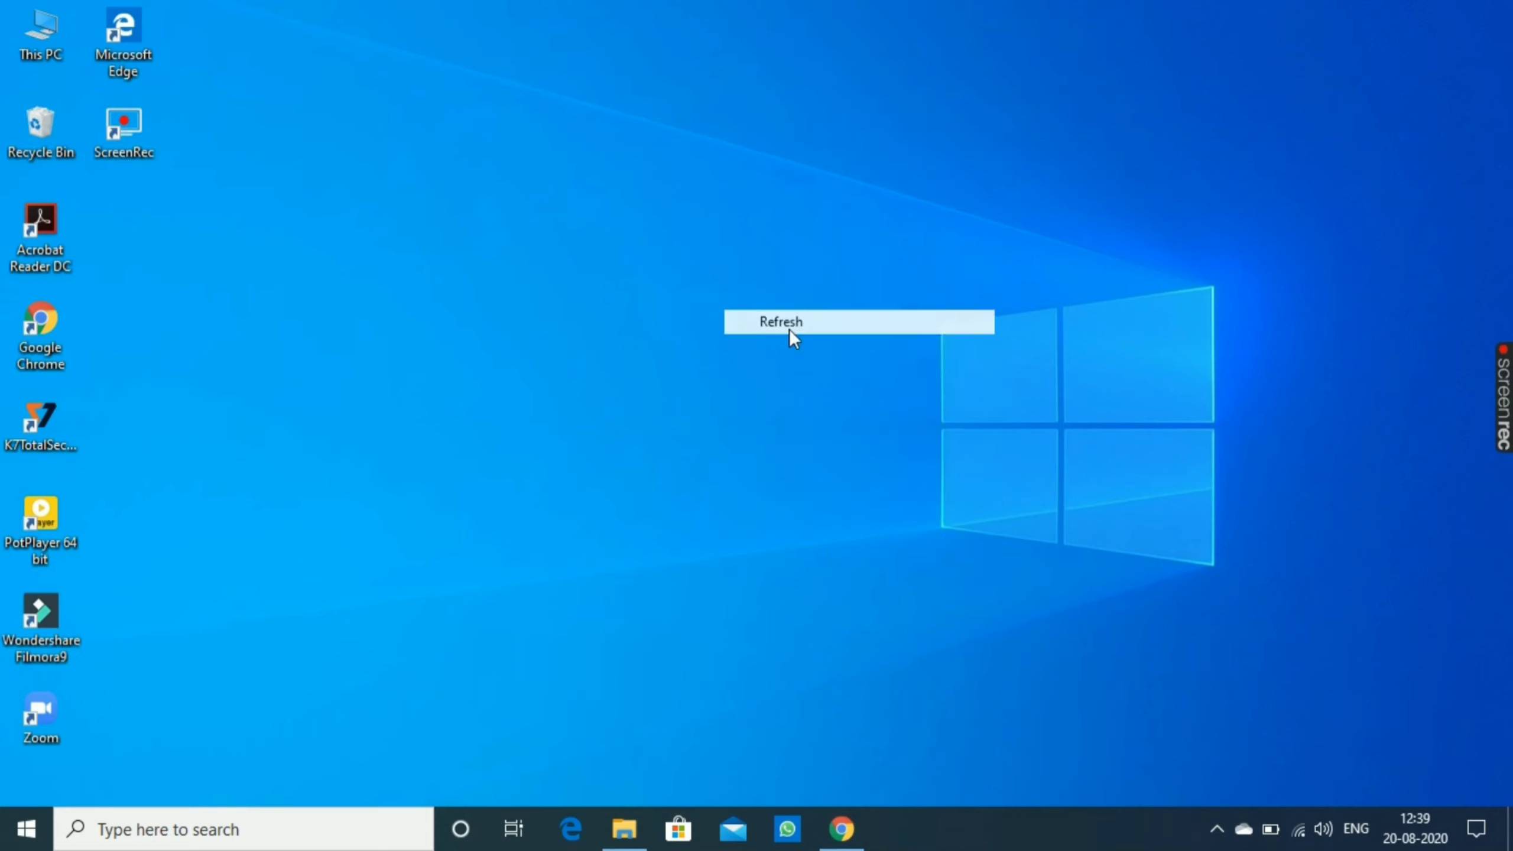
Launch Wondershare Filmora9 from the desktop and remove VE Project 2 and VE Project 1 from the Project Library
click(5, 632)
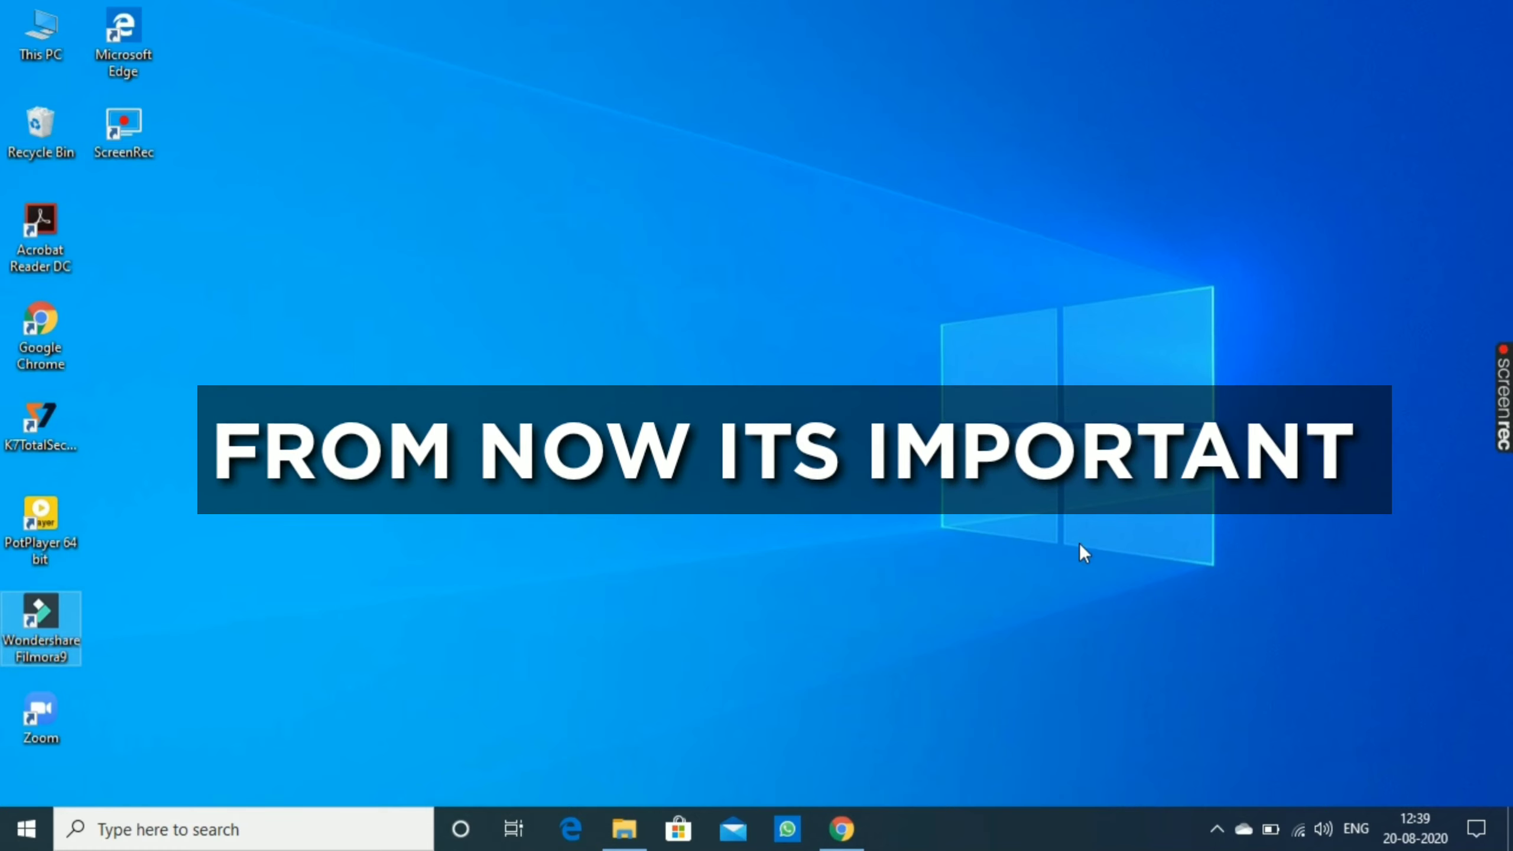
click(858, 399)
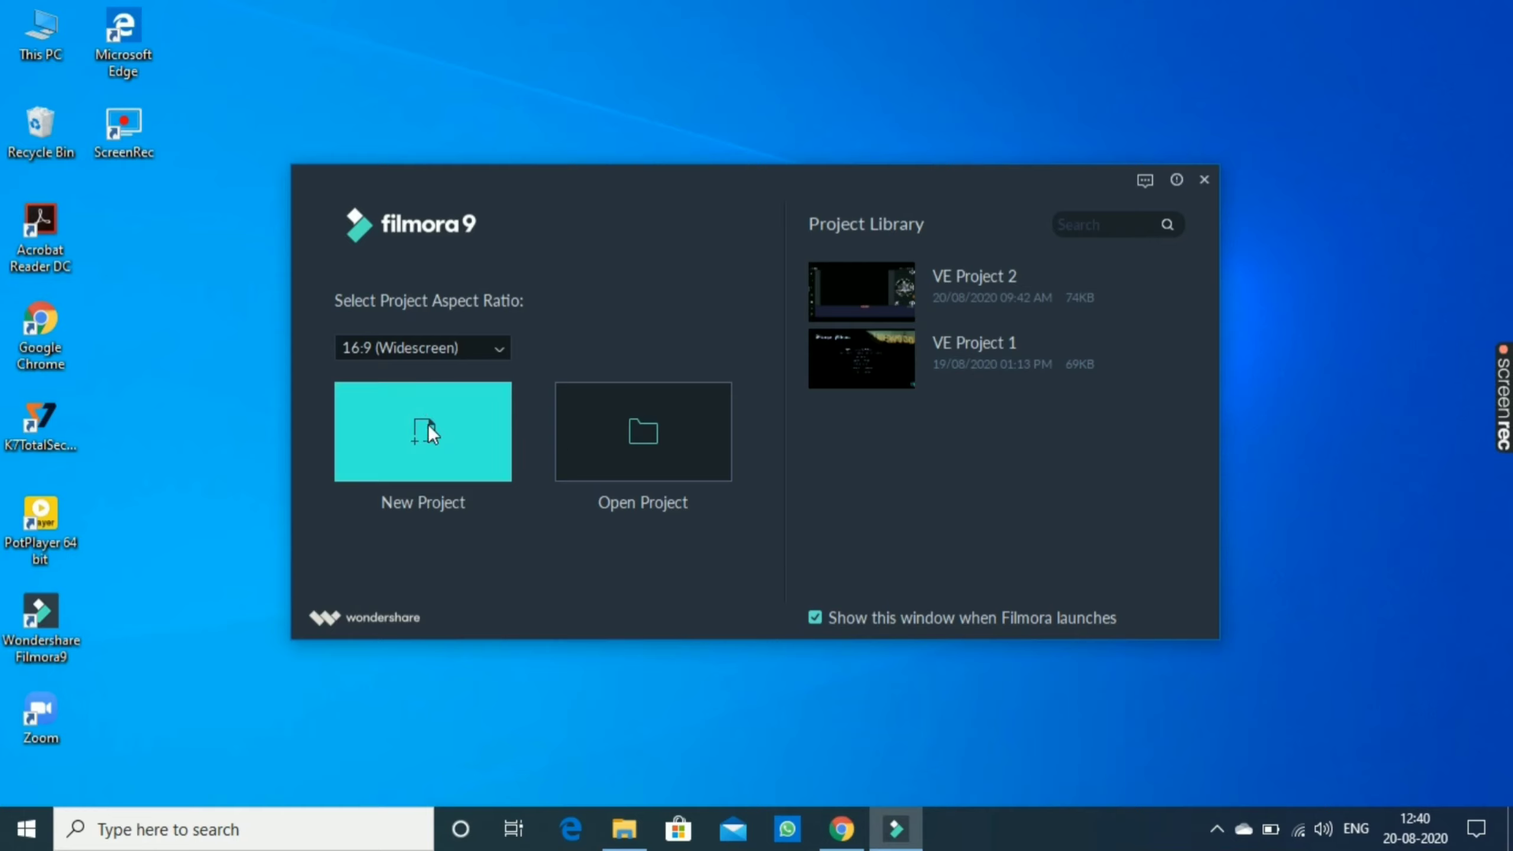
click(1174, 275)
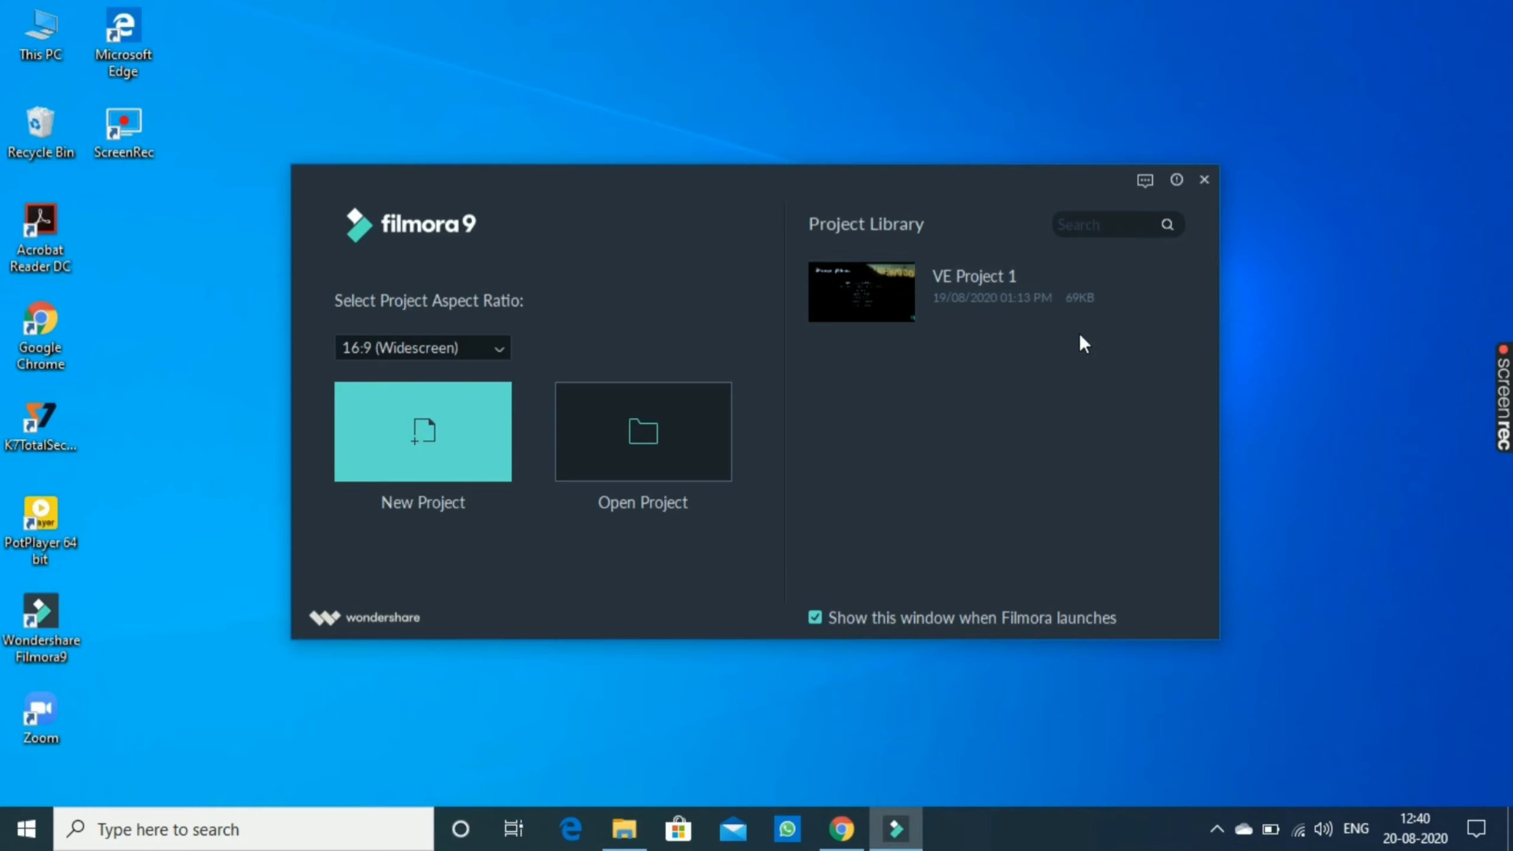
click(1174, 274)
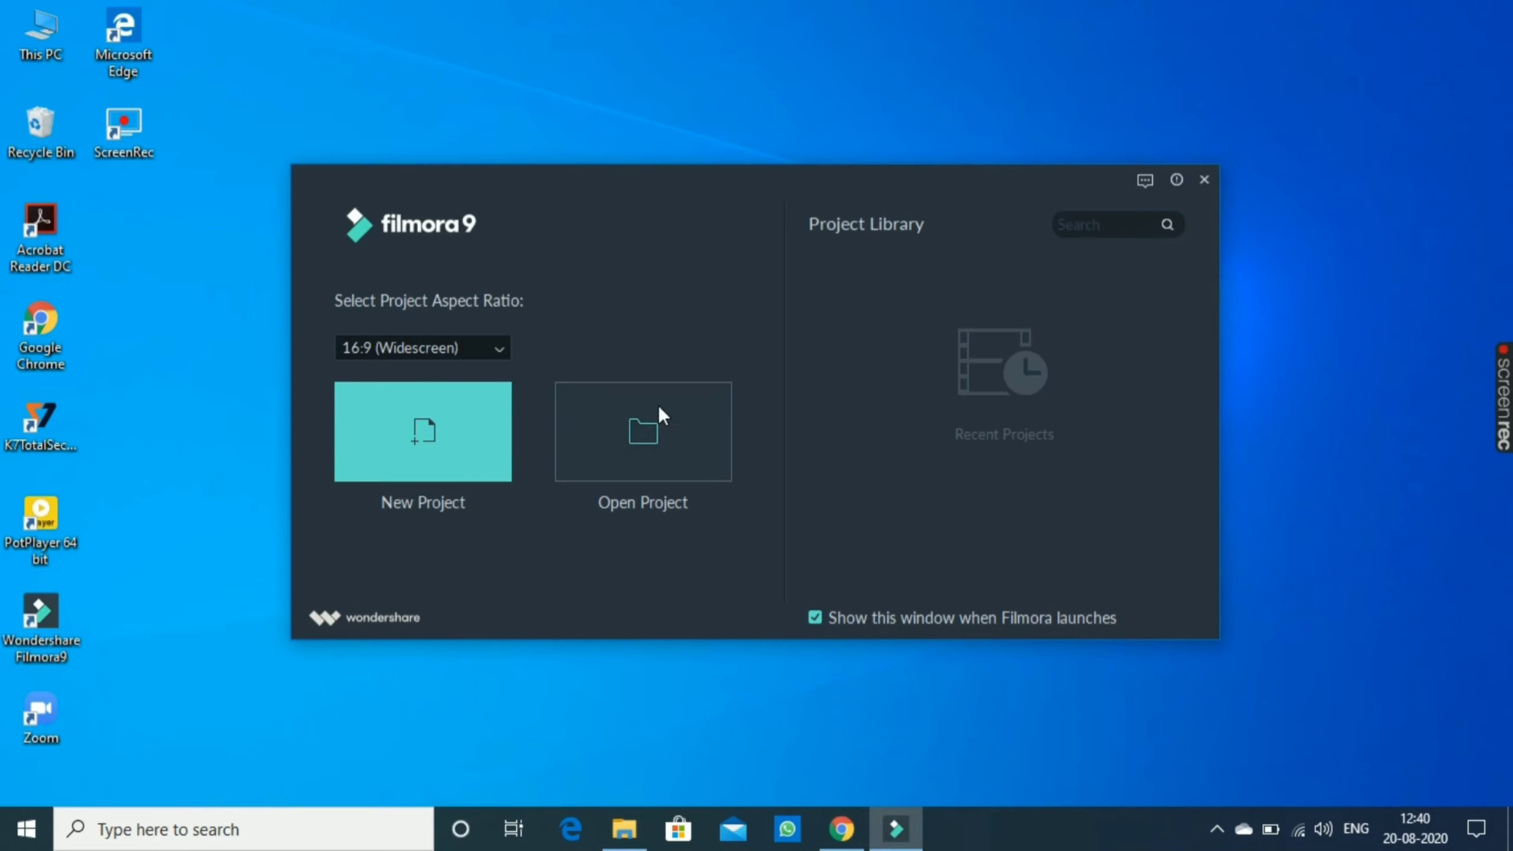
Create a new 16:9 (Widescreen) project and check the licence status through Activate Filmora9
click(465, 437)
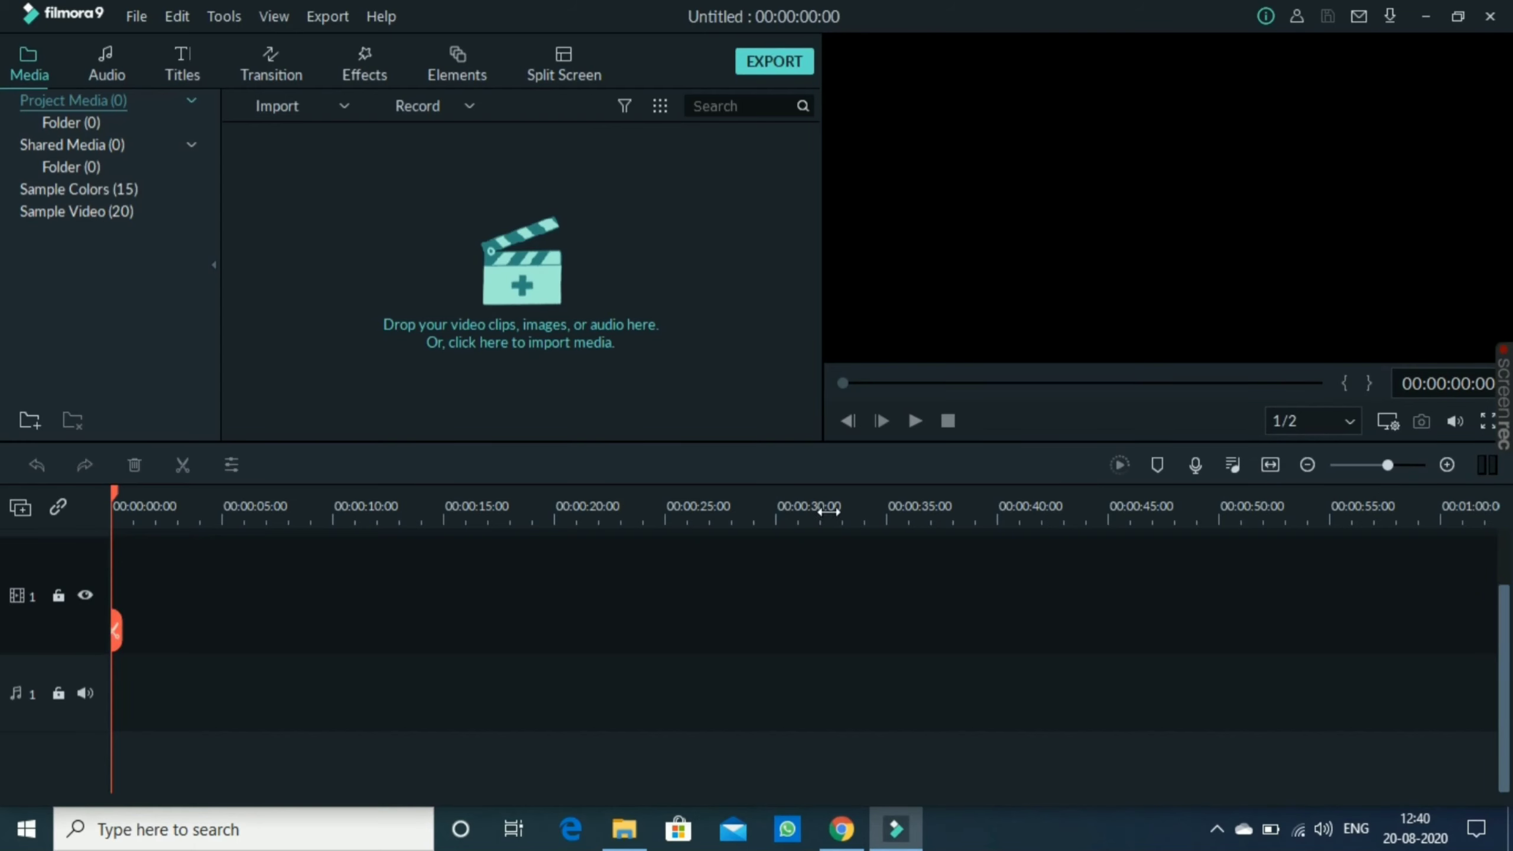
click(381, 16)
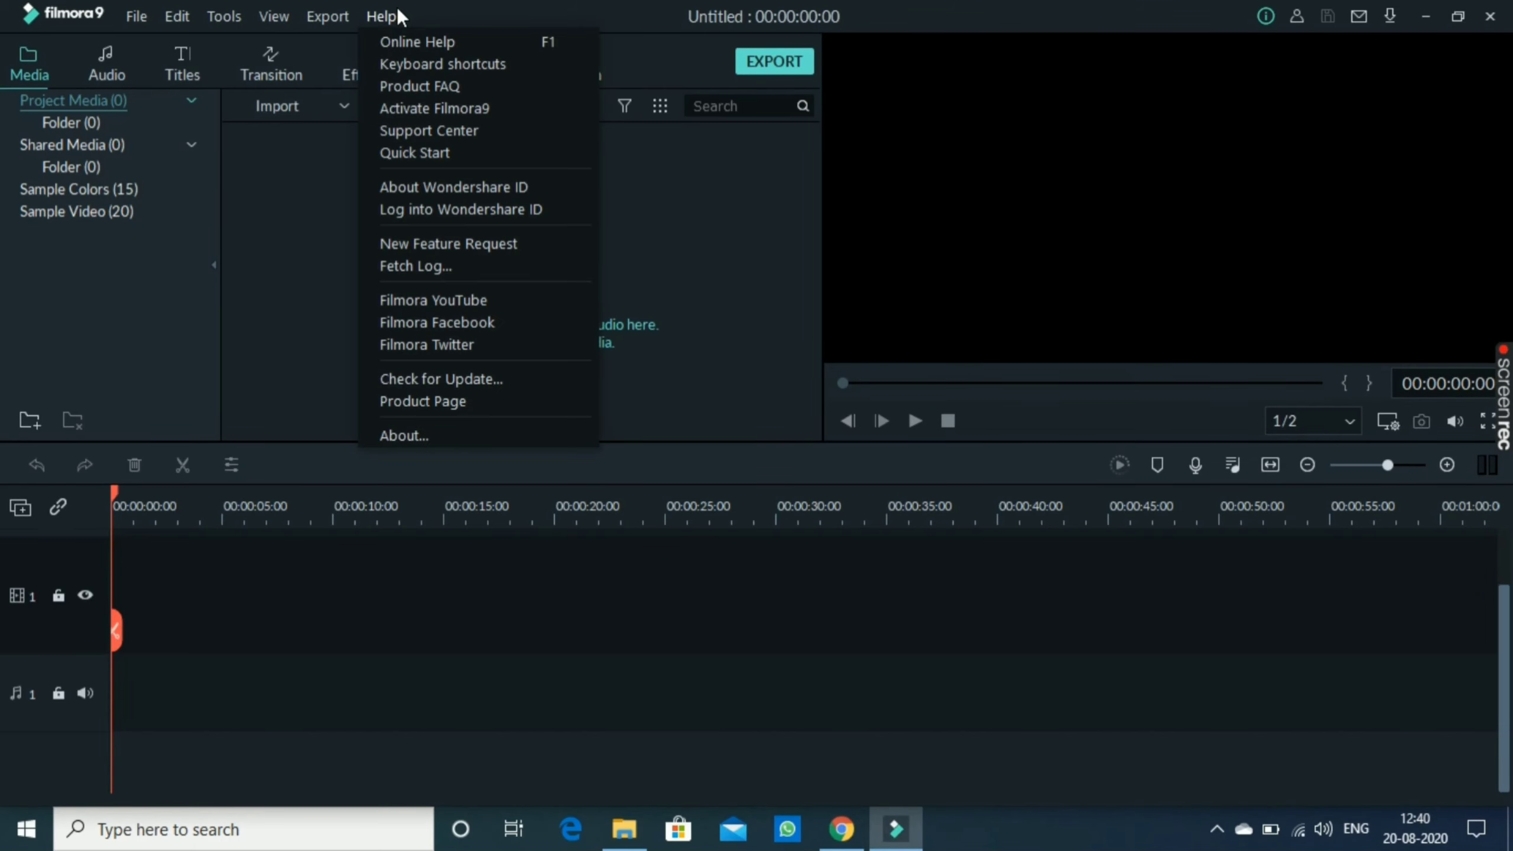
click(449, 108)
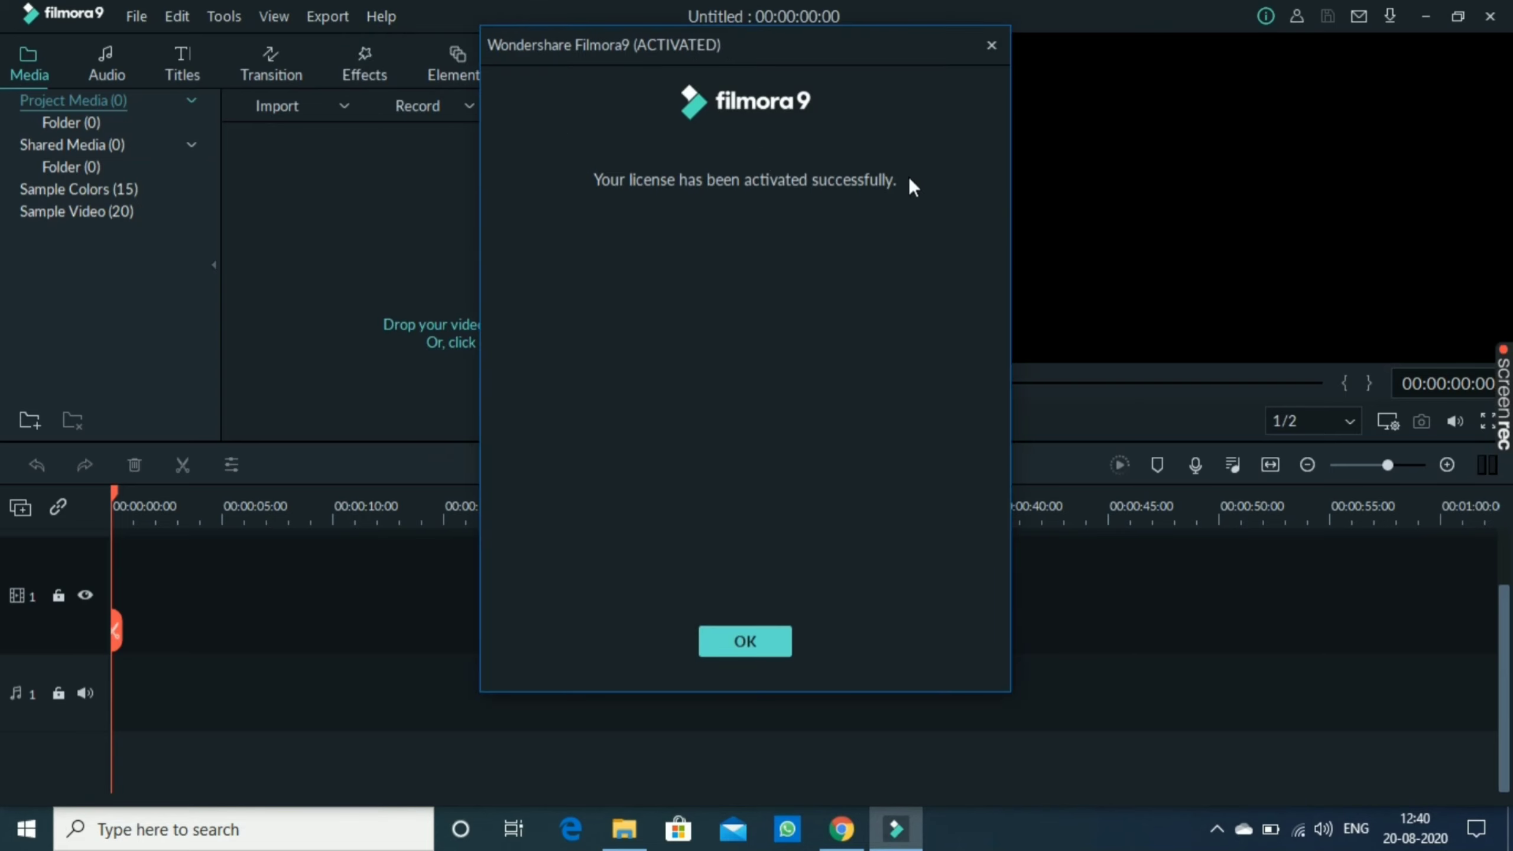
click(989, 46)
Minimize Filmora and return to the Downloads folder in File Explorer
click(895, 829)
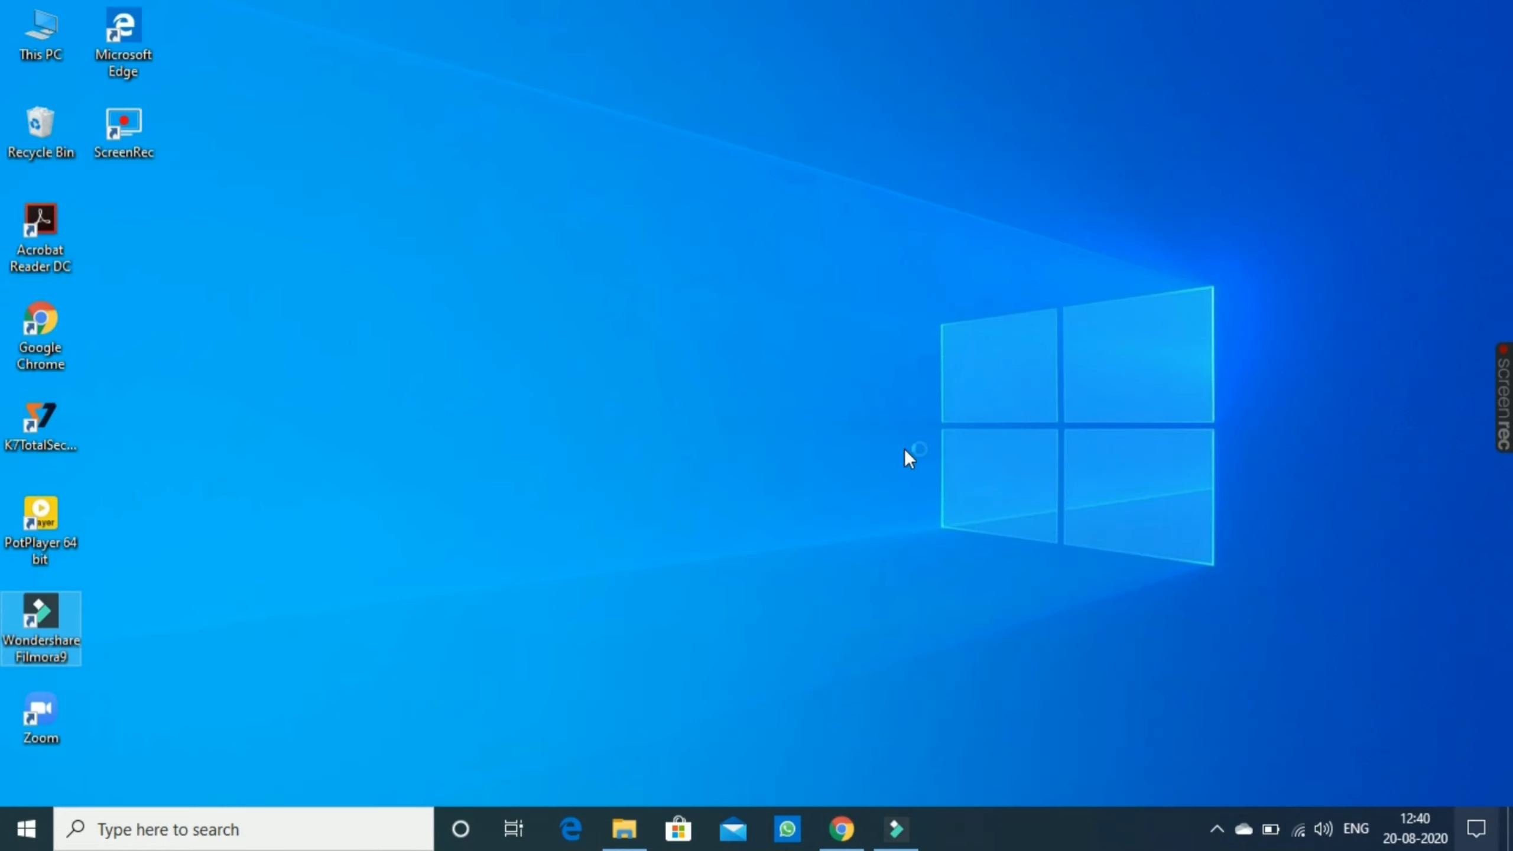
right_click(688, 260)
click(776, 322)
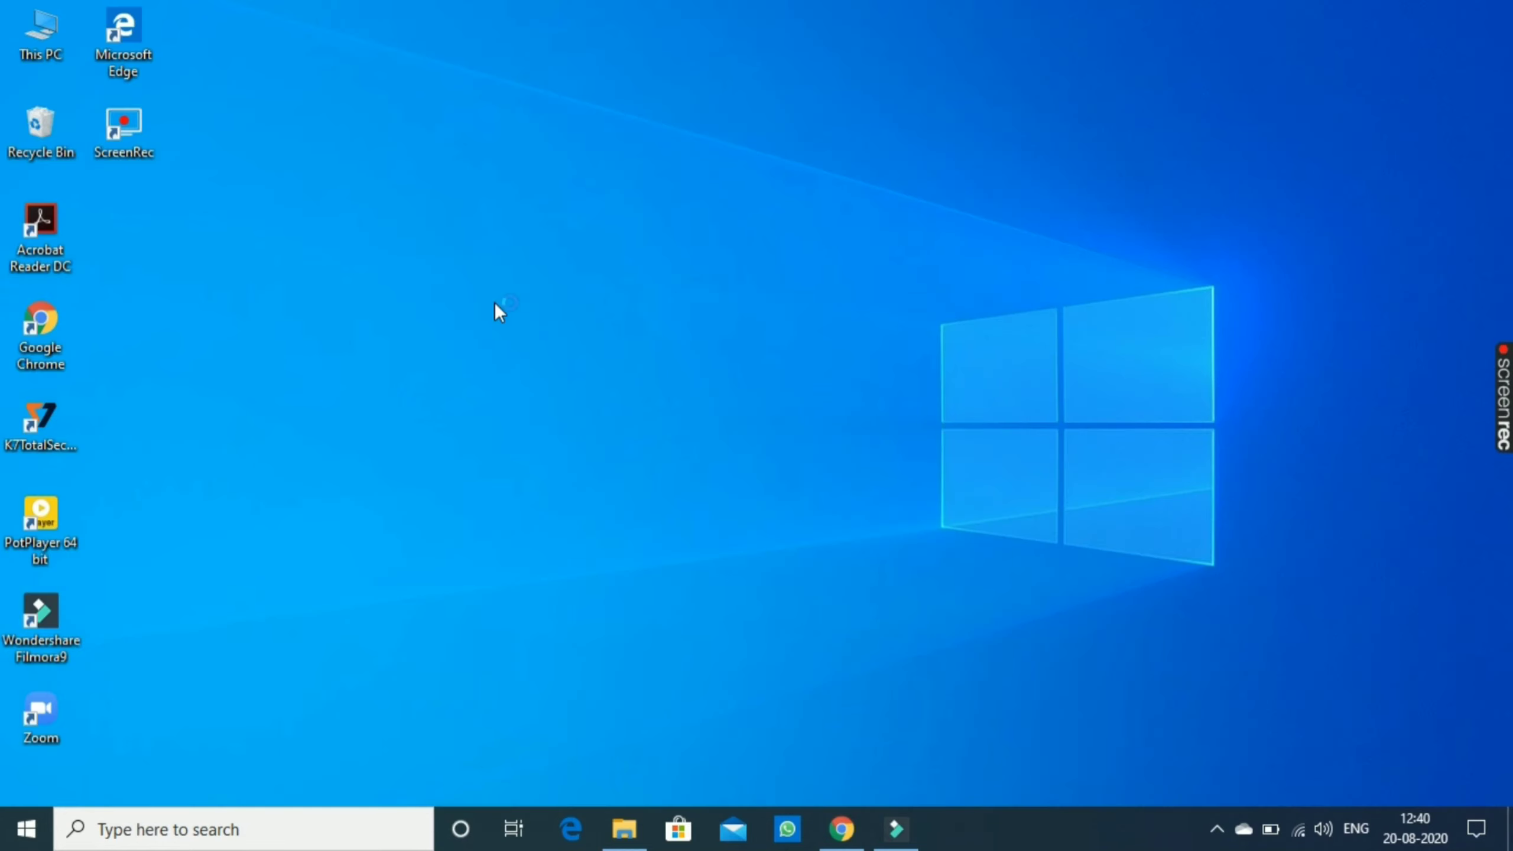
click(625, 840)
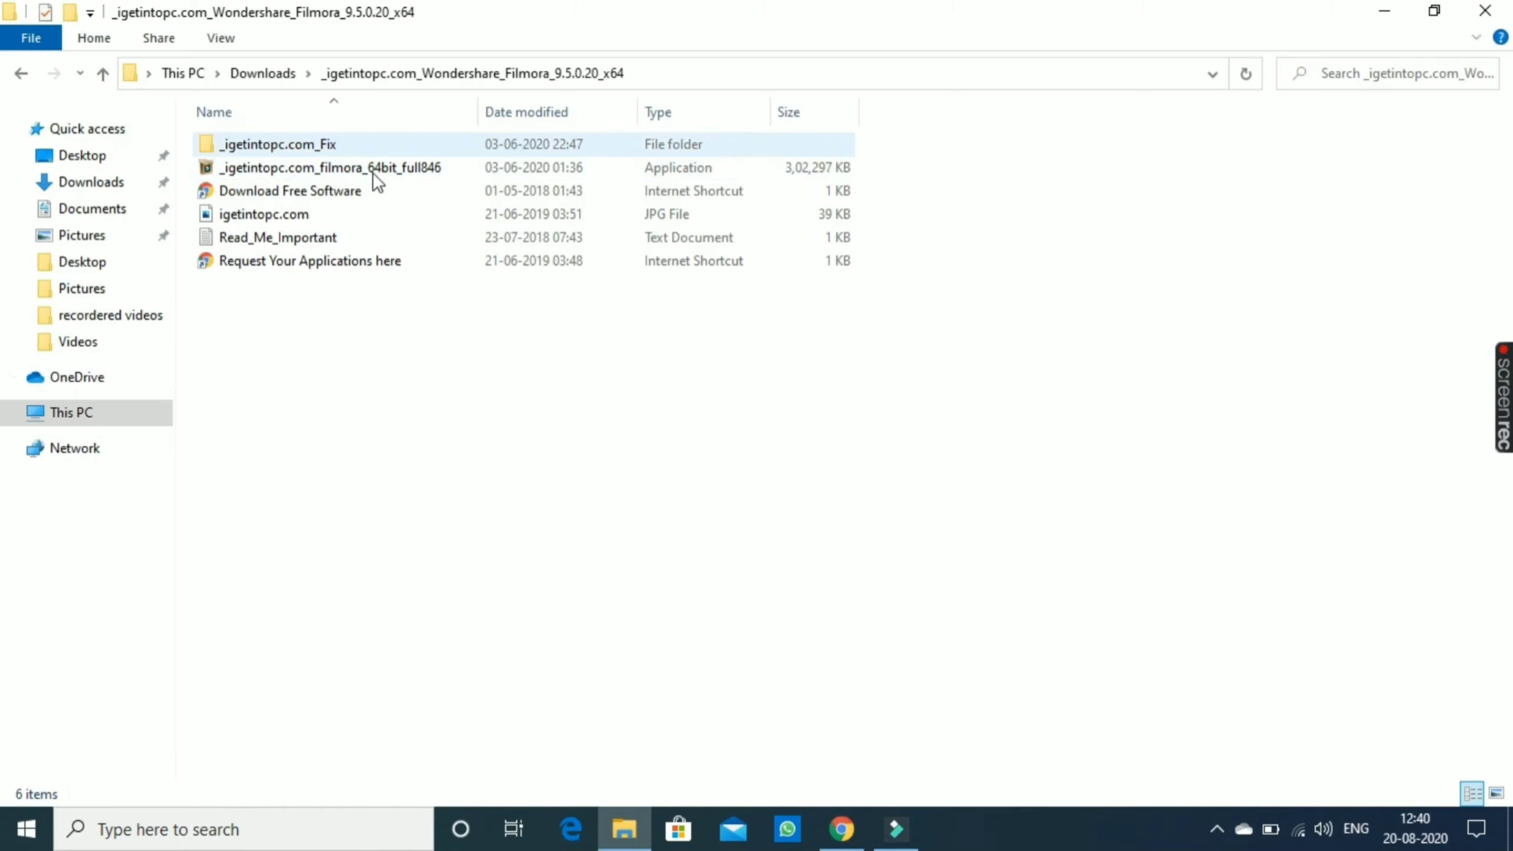
click(22, 71)
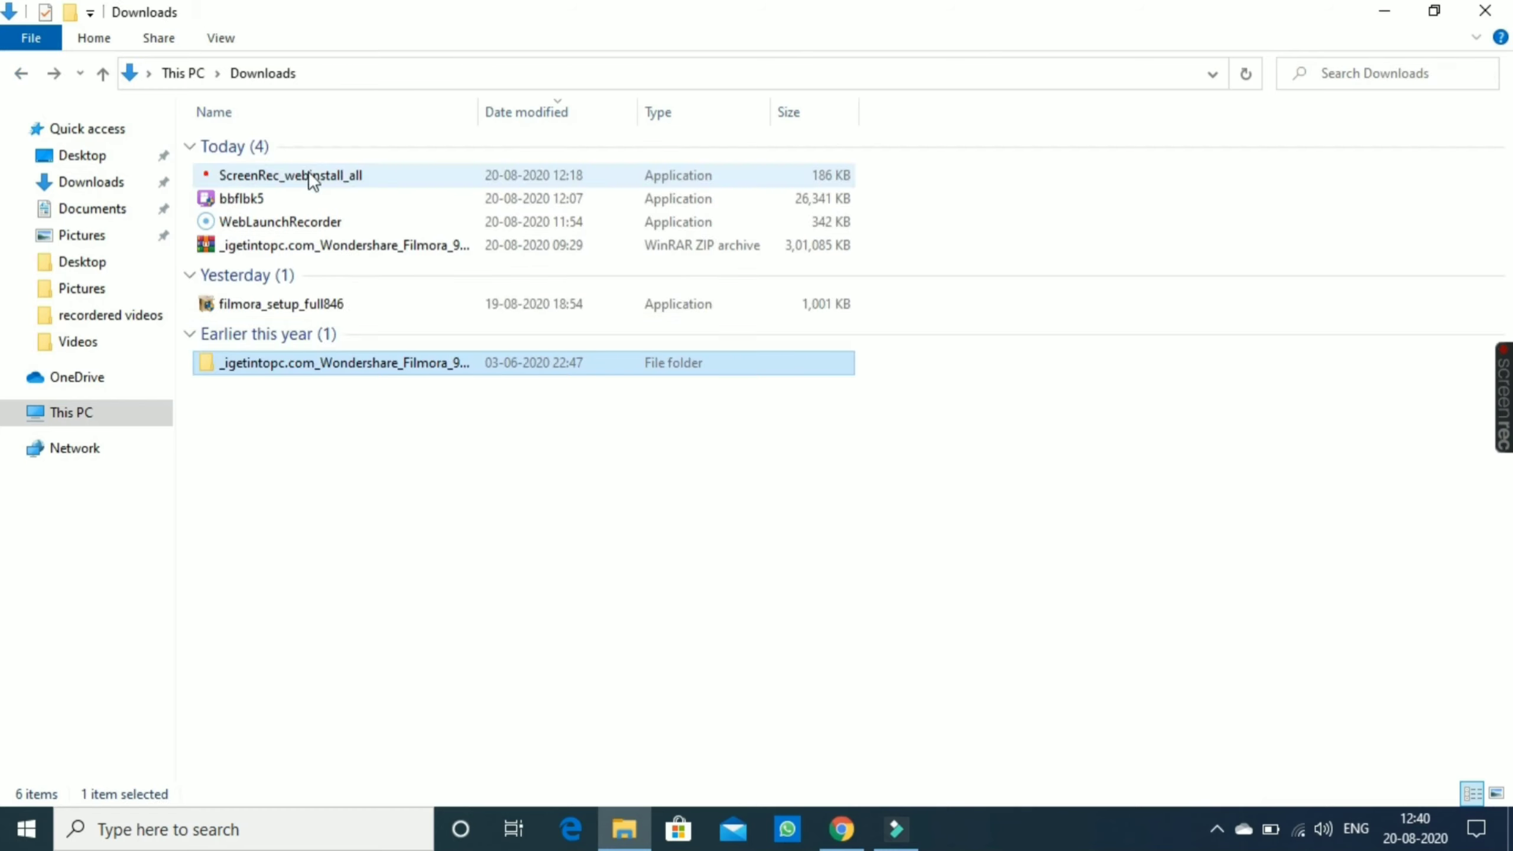
Look through the _igetintopc.com_Fix folder inside the extracted Filmora folder and return to Downloads
double_click(291, 367)
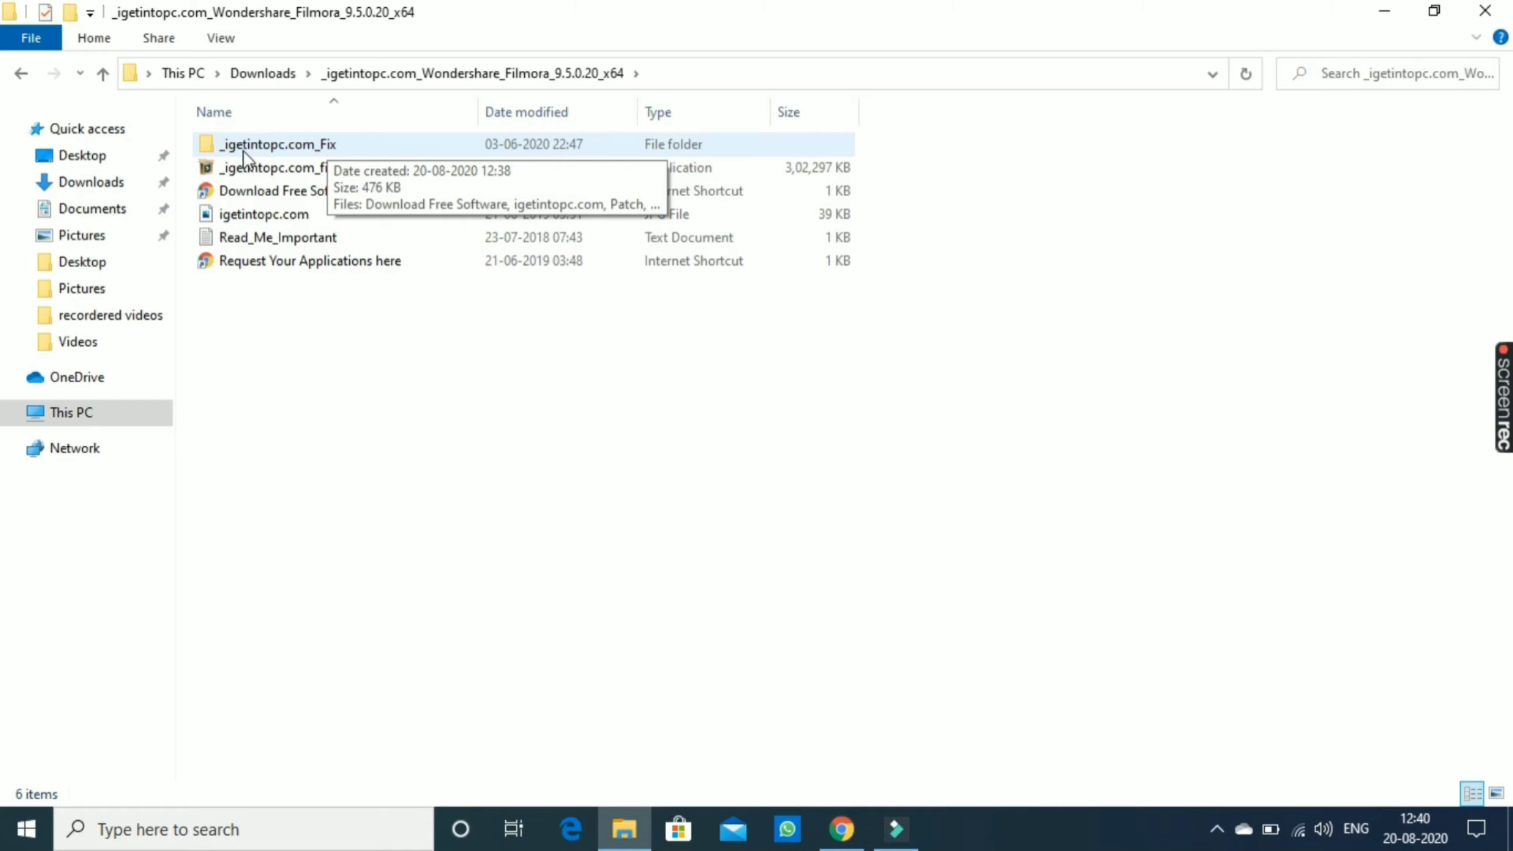
double_click(293, 144)
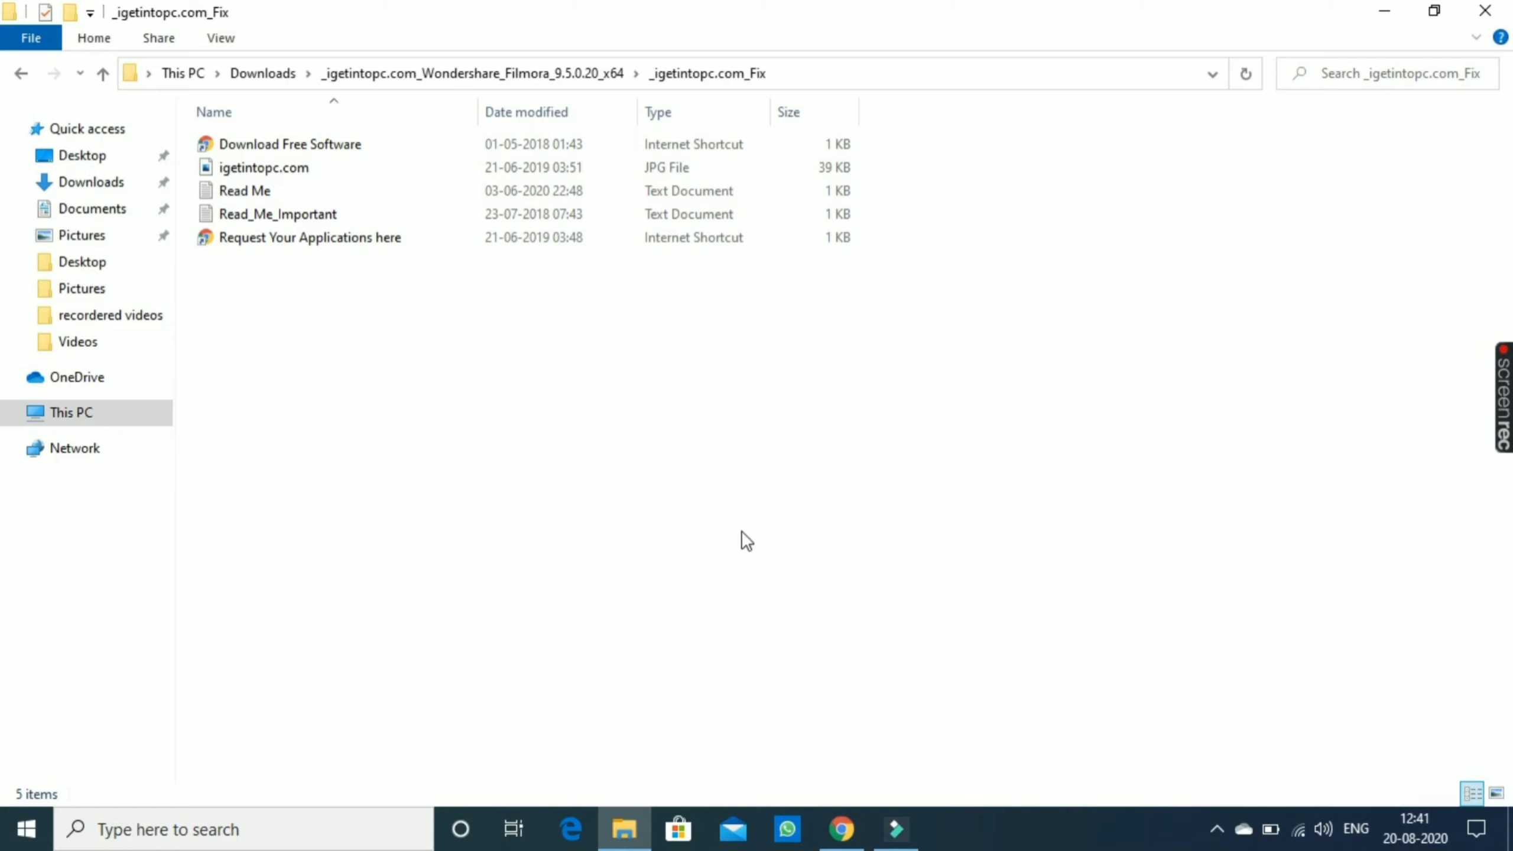
click(1216, 828)
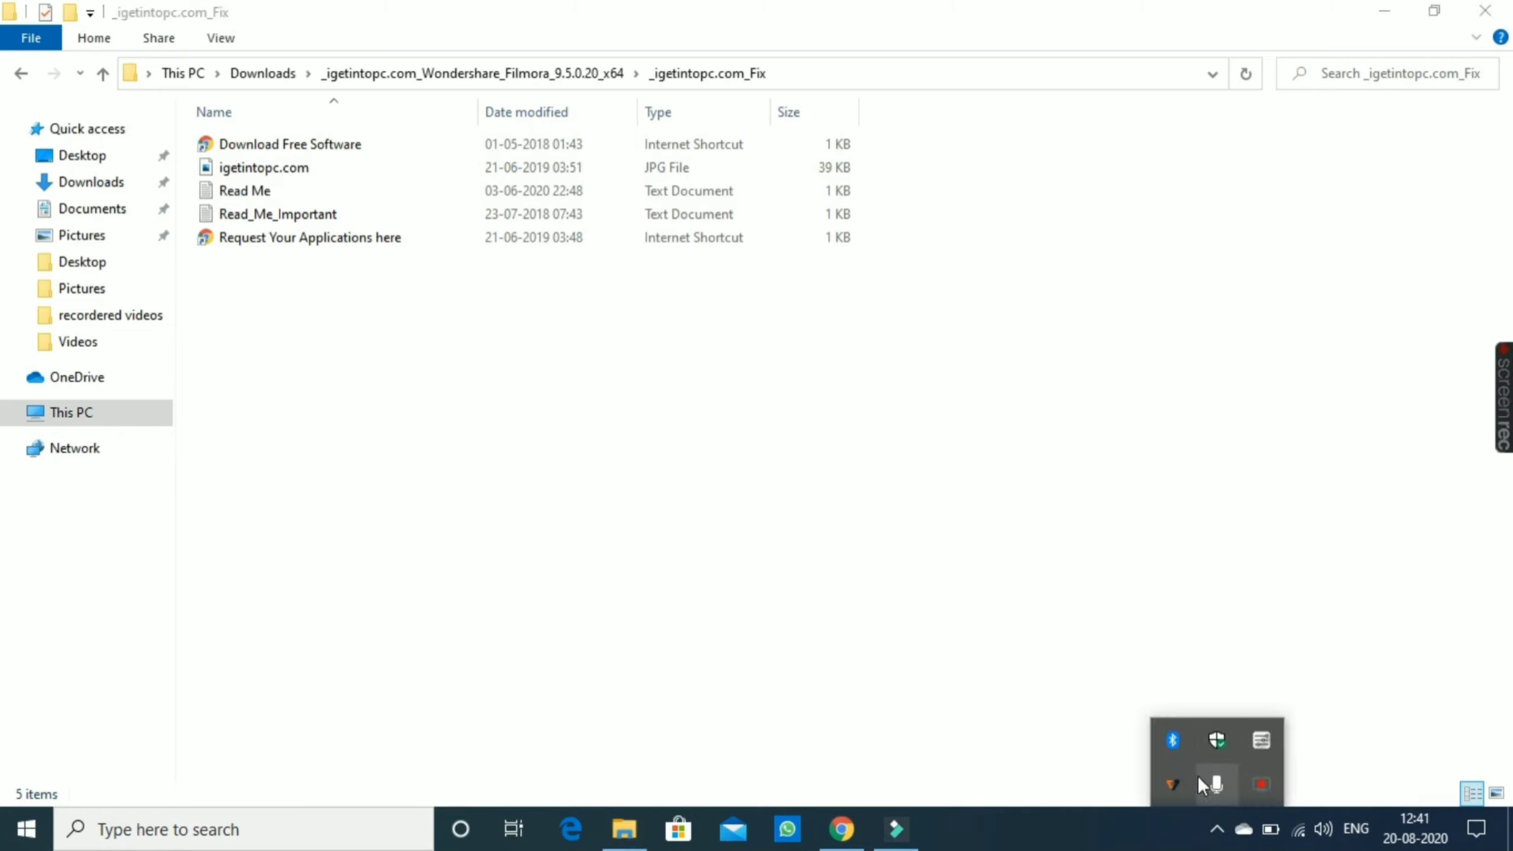
click(31, 73)
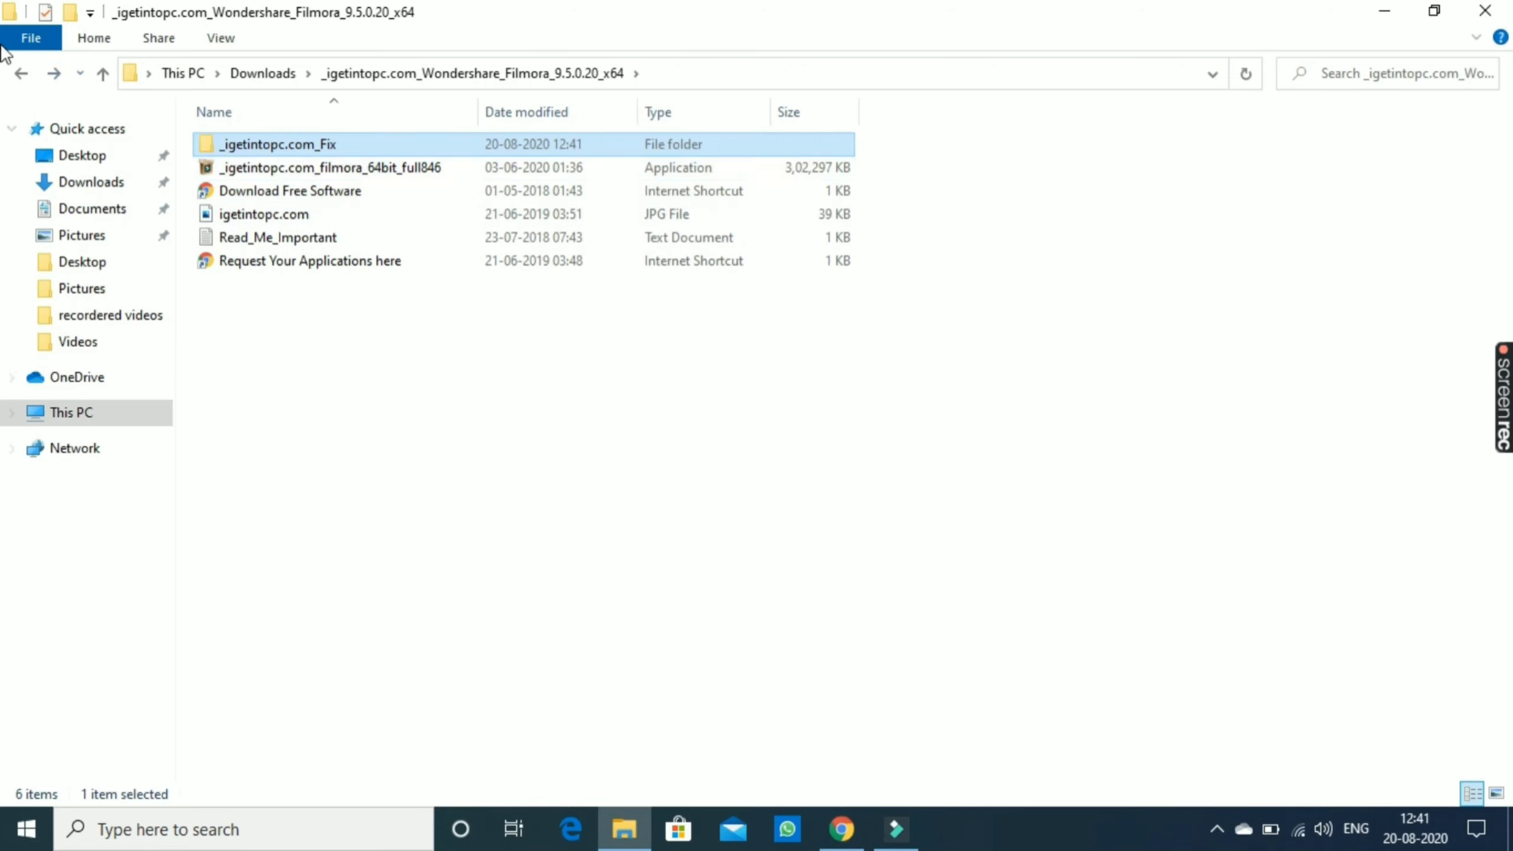
click(16, 76)
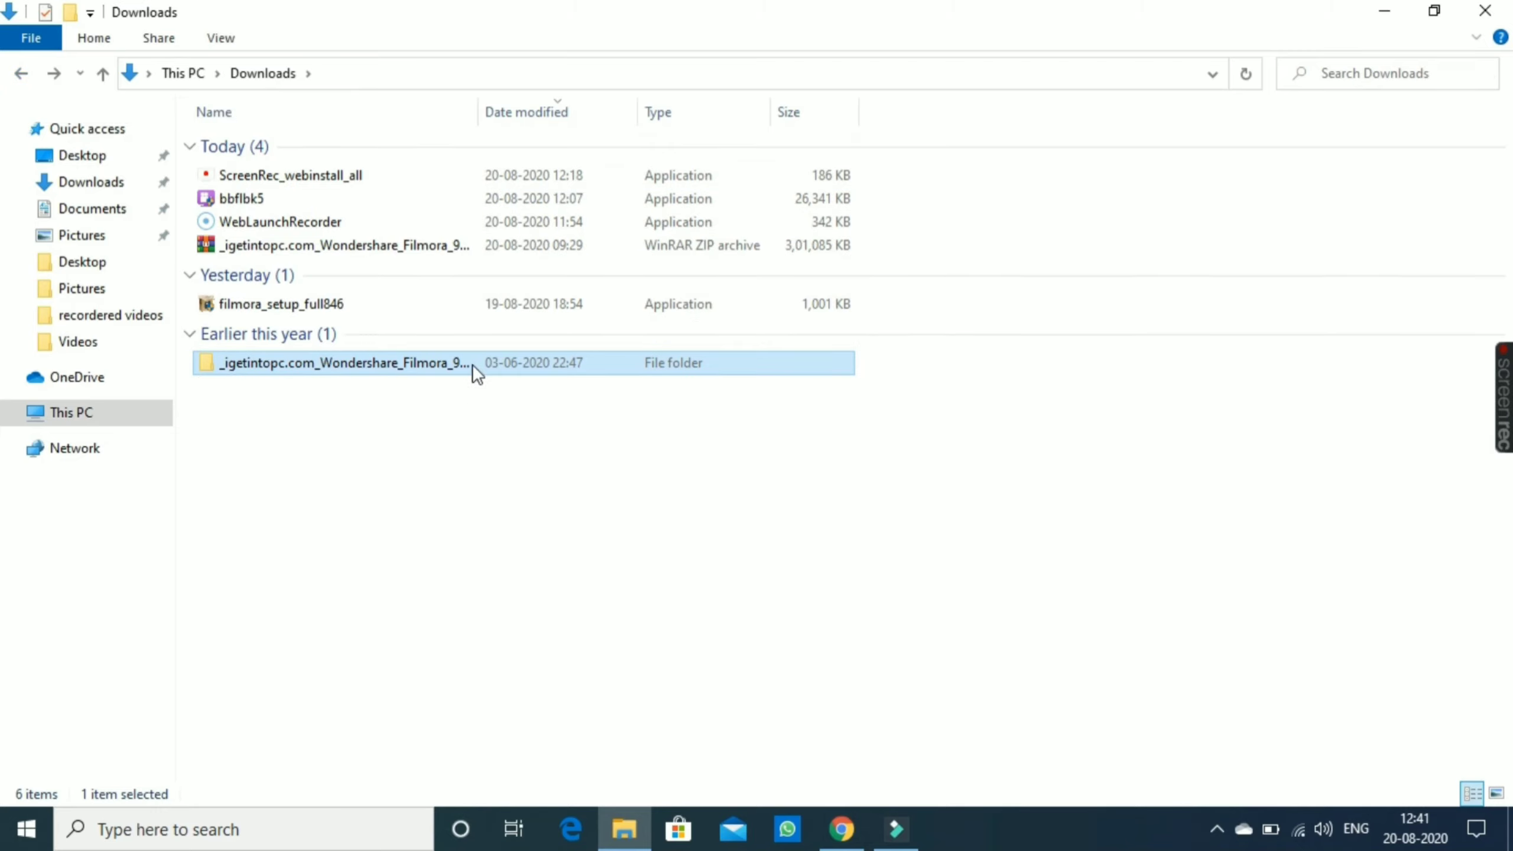
Disable K7TotalSecurity product protection for 5 Minutes and confirm the security change
click(1217, 828)
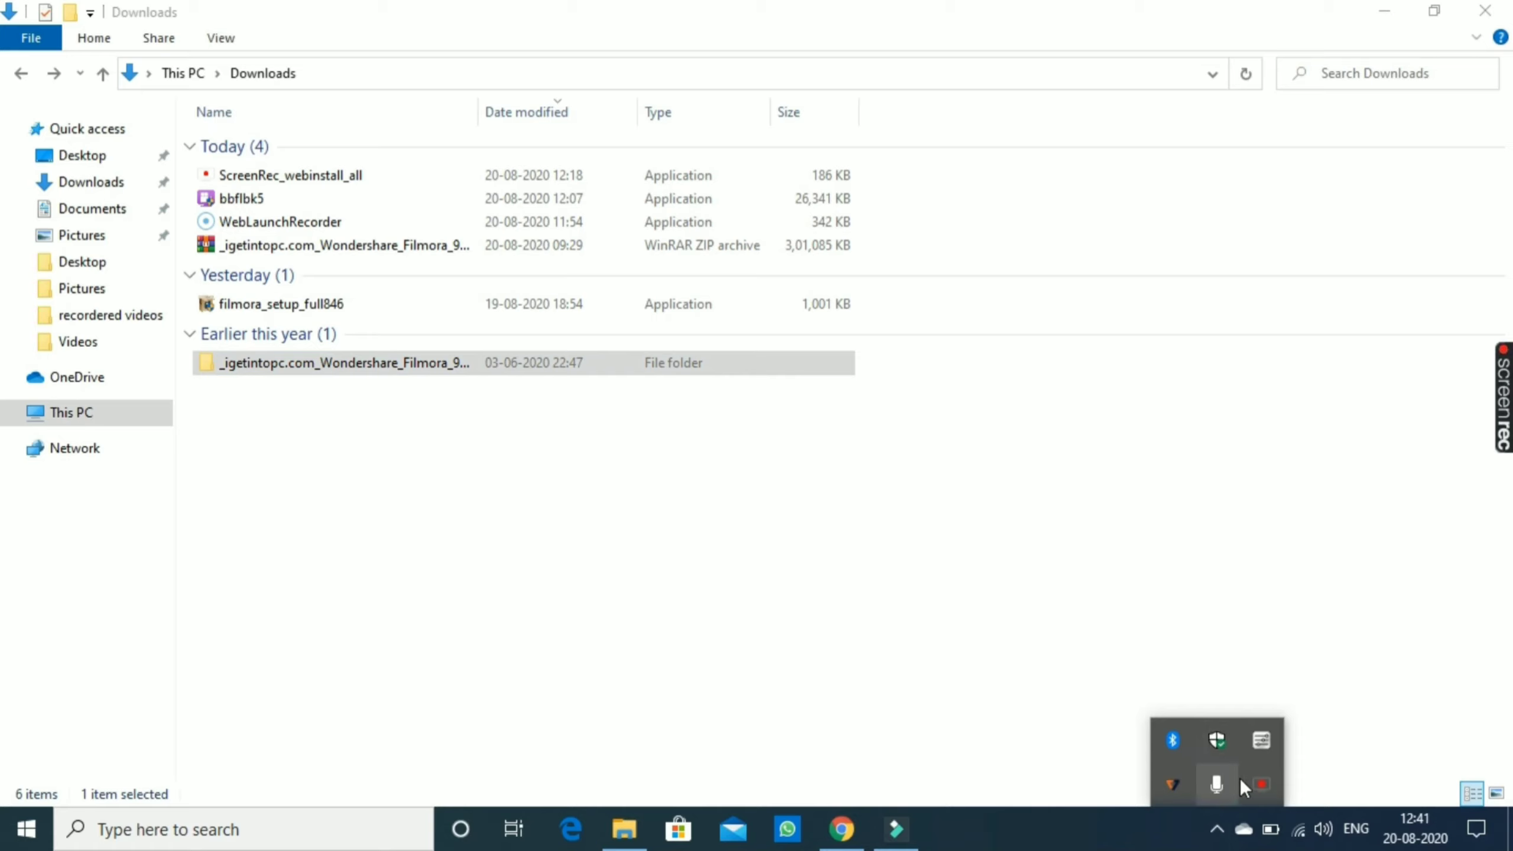
right_click(1172, 784)
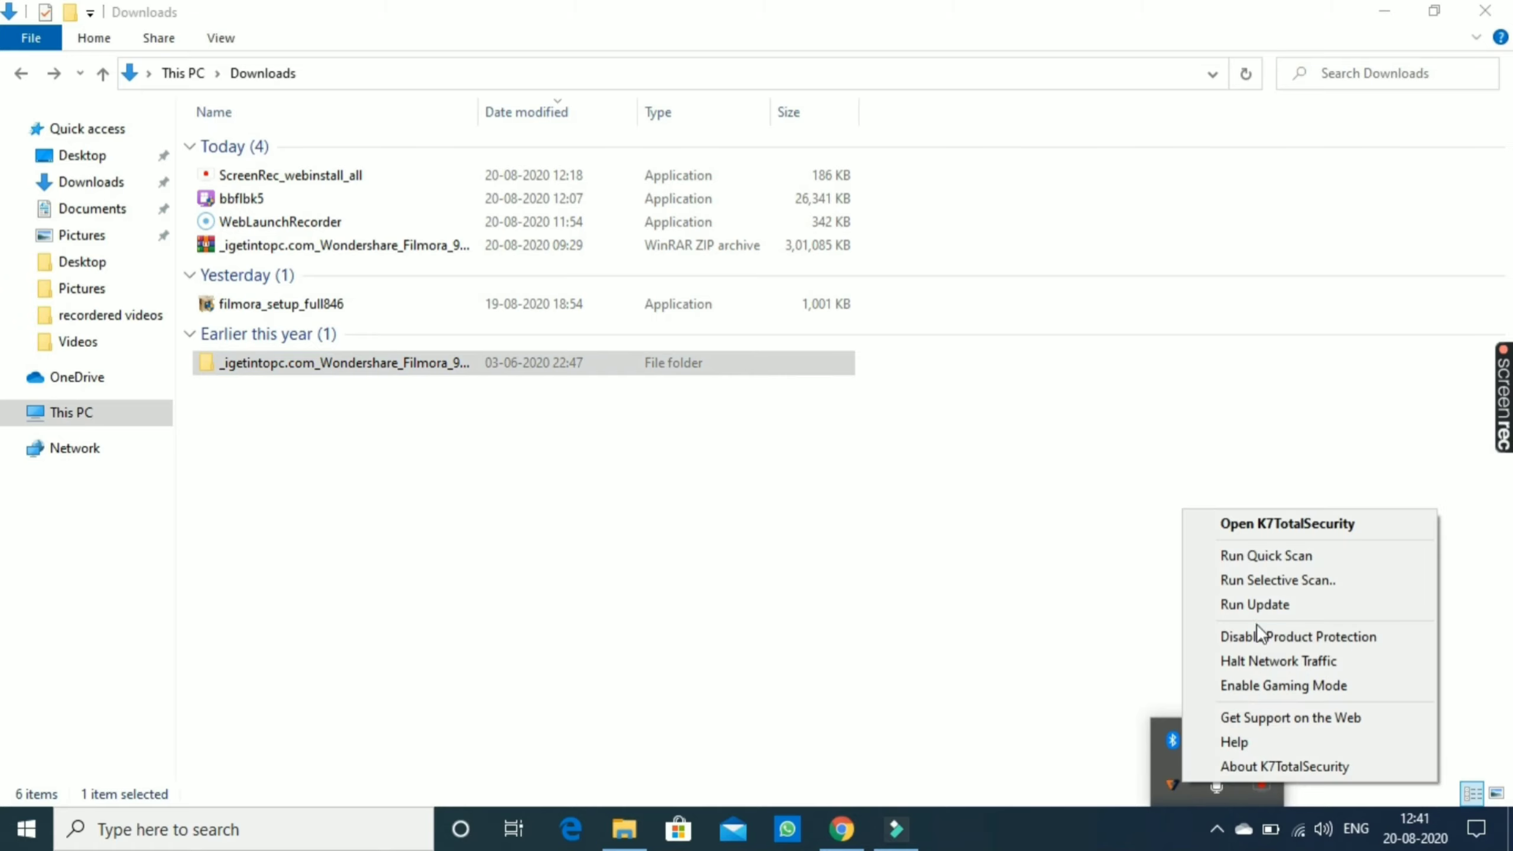
click(1289, 635)
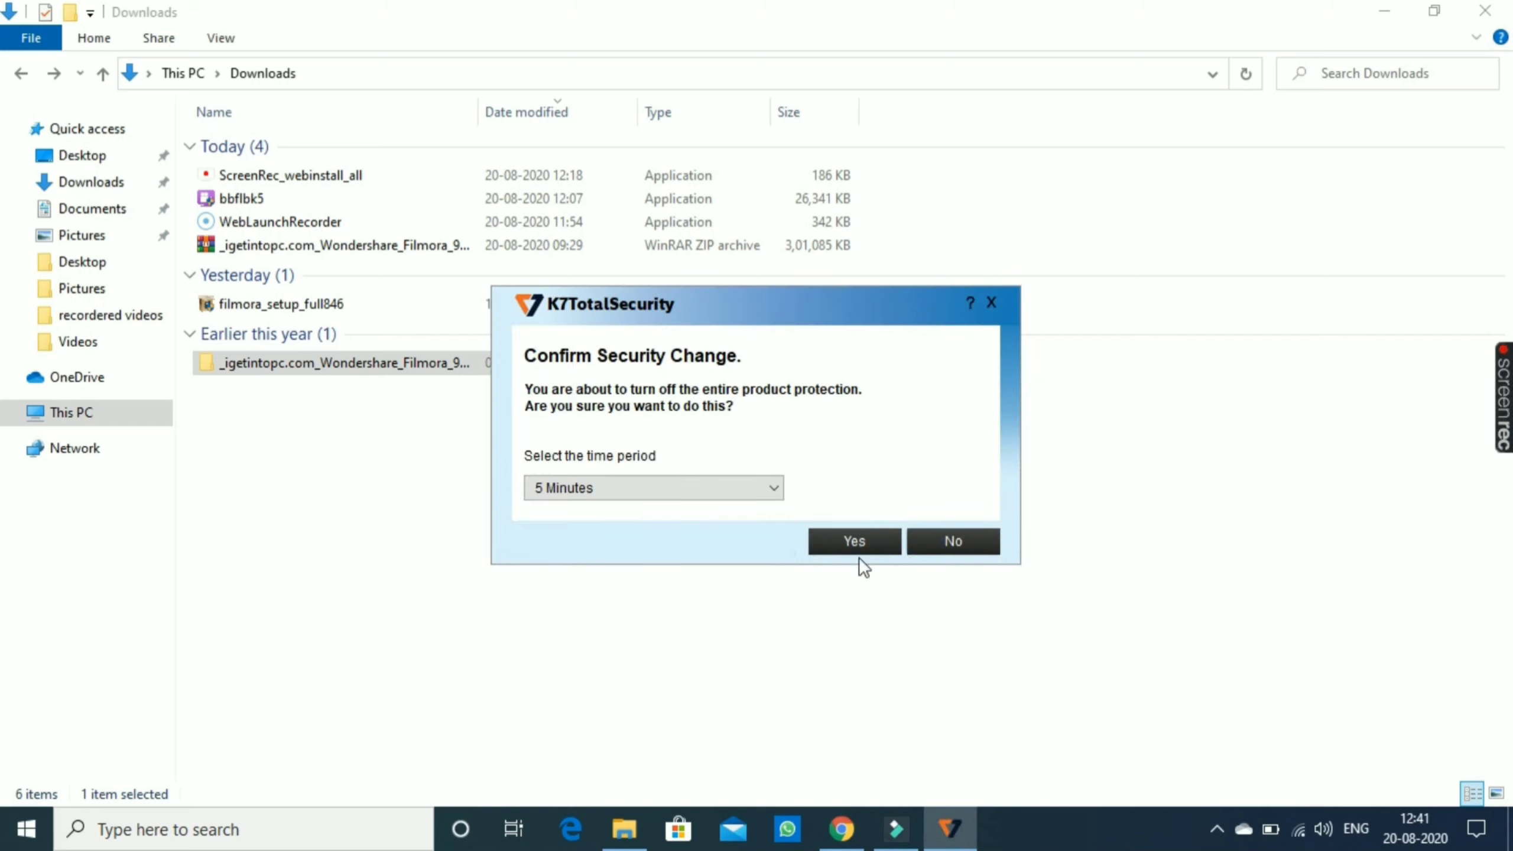
click(854, 547)
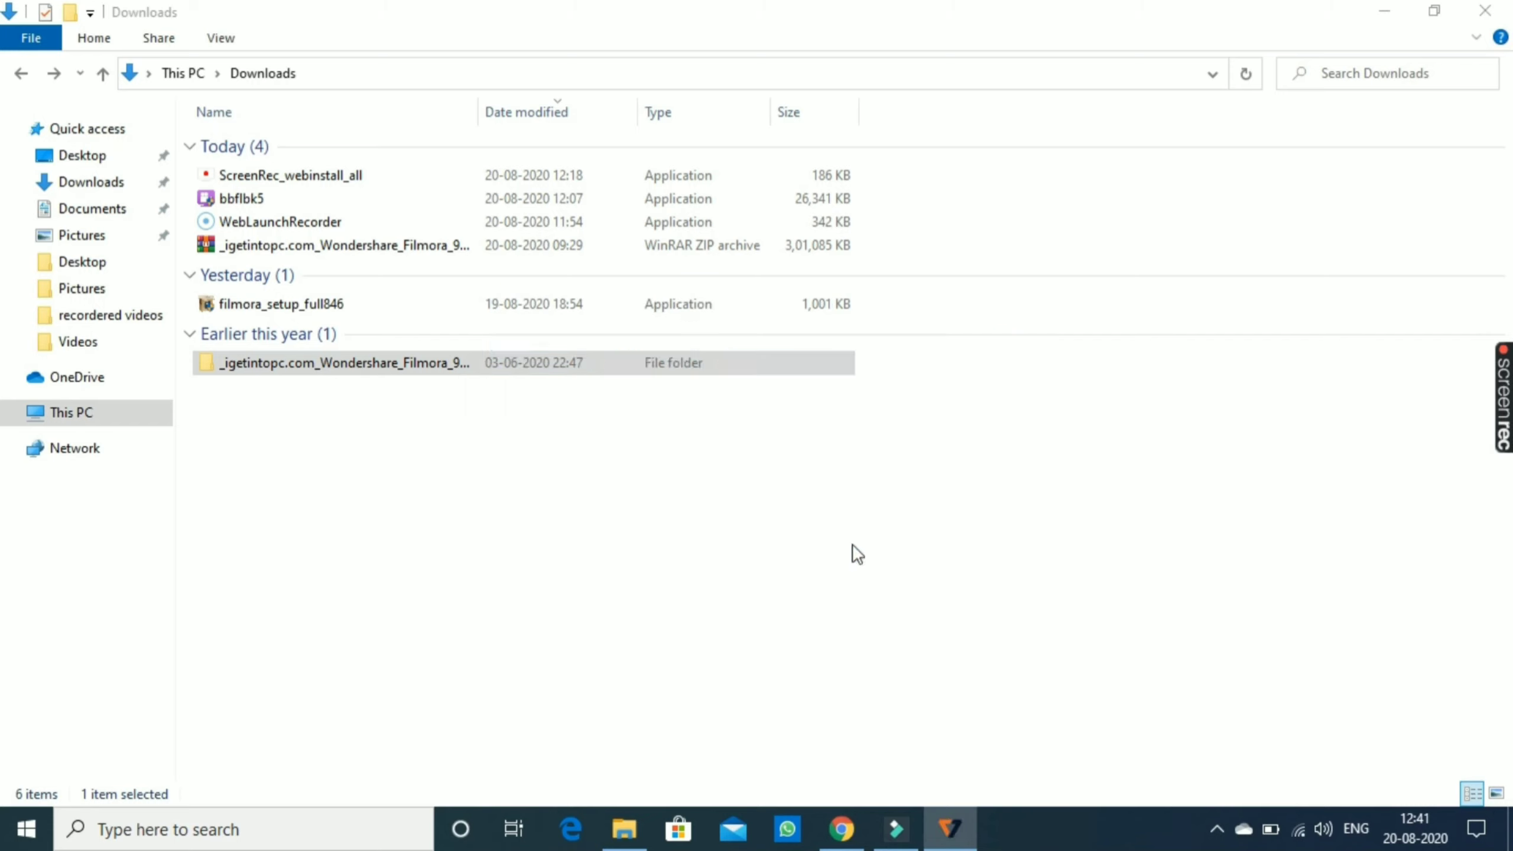
Delete the extracted Wondershare Filmora 9.5.0.20 x64 folder from Downloads
click(354, 362)
click(573, 362)
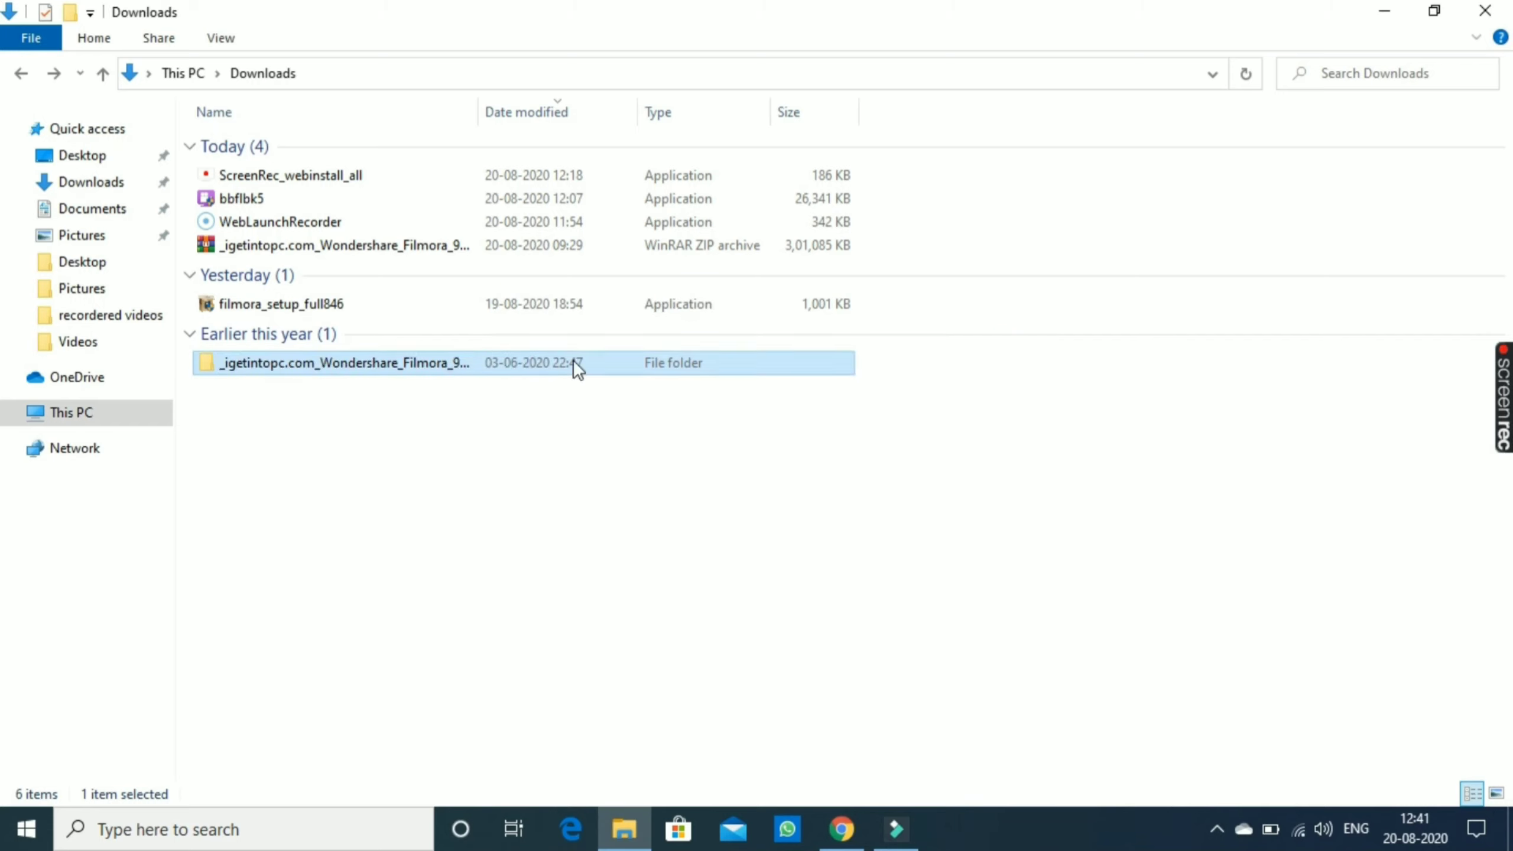
right_click(573, 361)
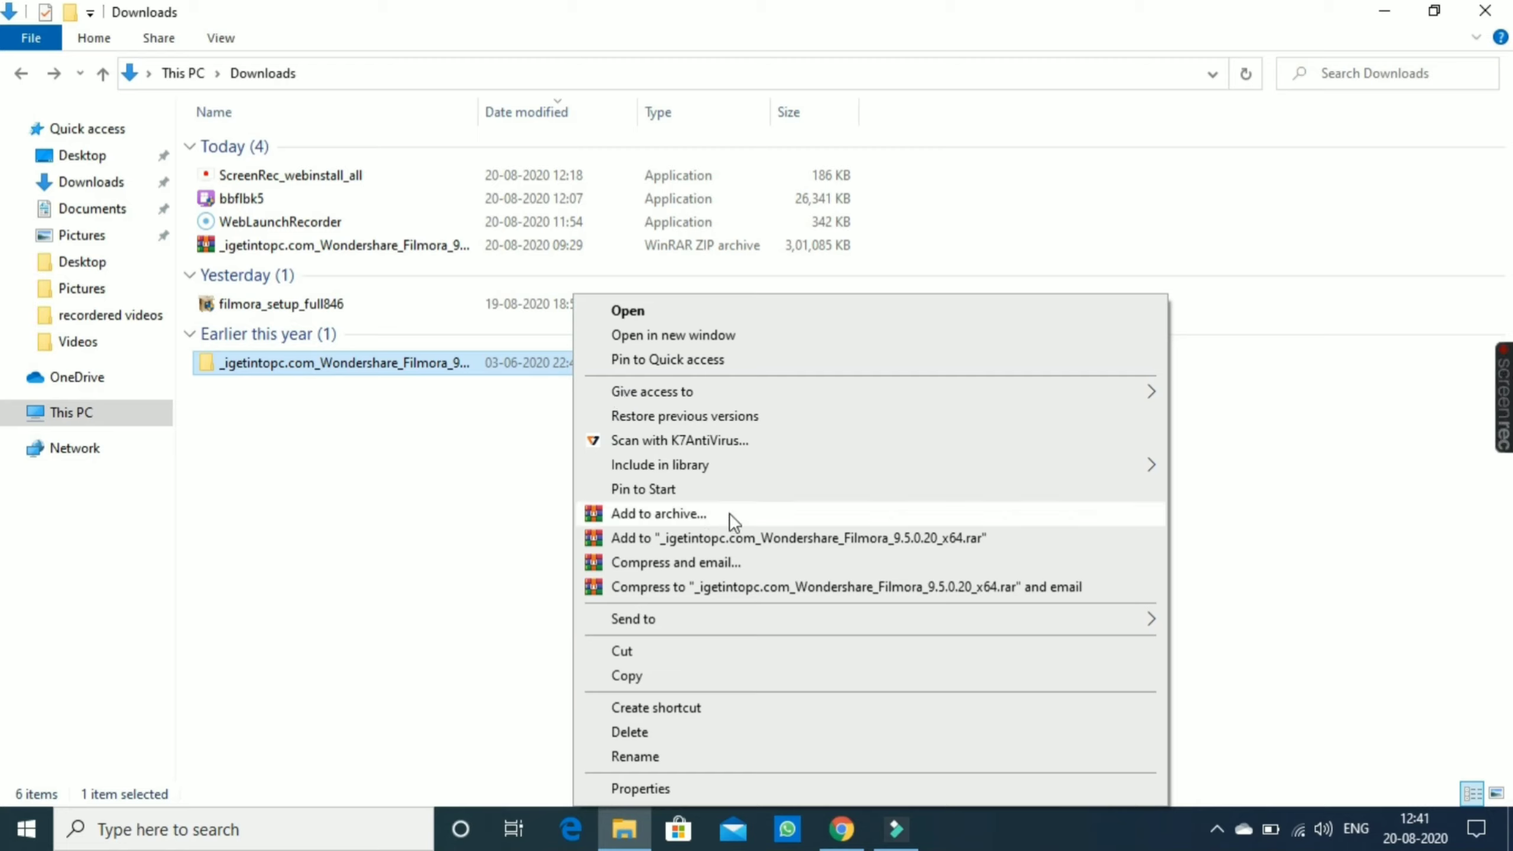
click(655, 732)
Extract the Wondershare Filmora zip archive directly into Downloads again and open its _igetintopc.com_Fix folder
click(338, 252)
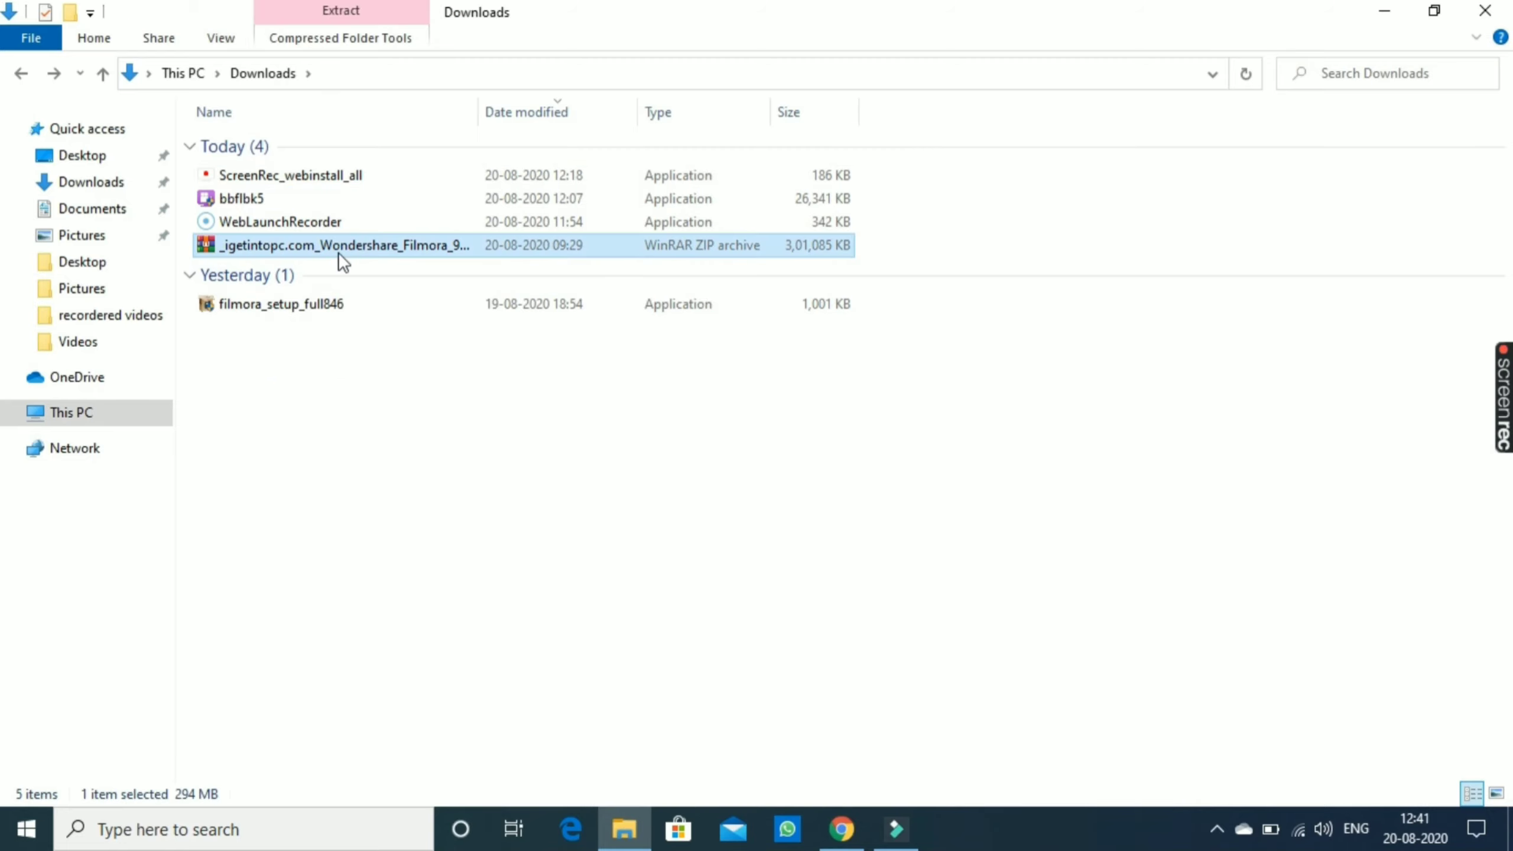
right_click(337, 252)
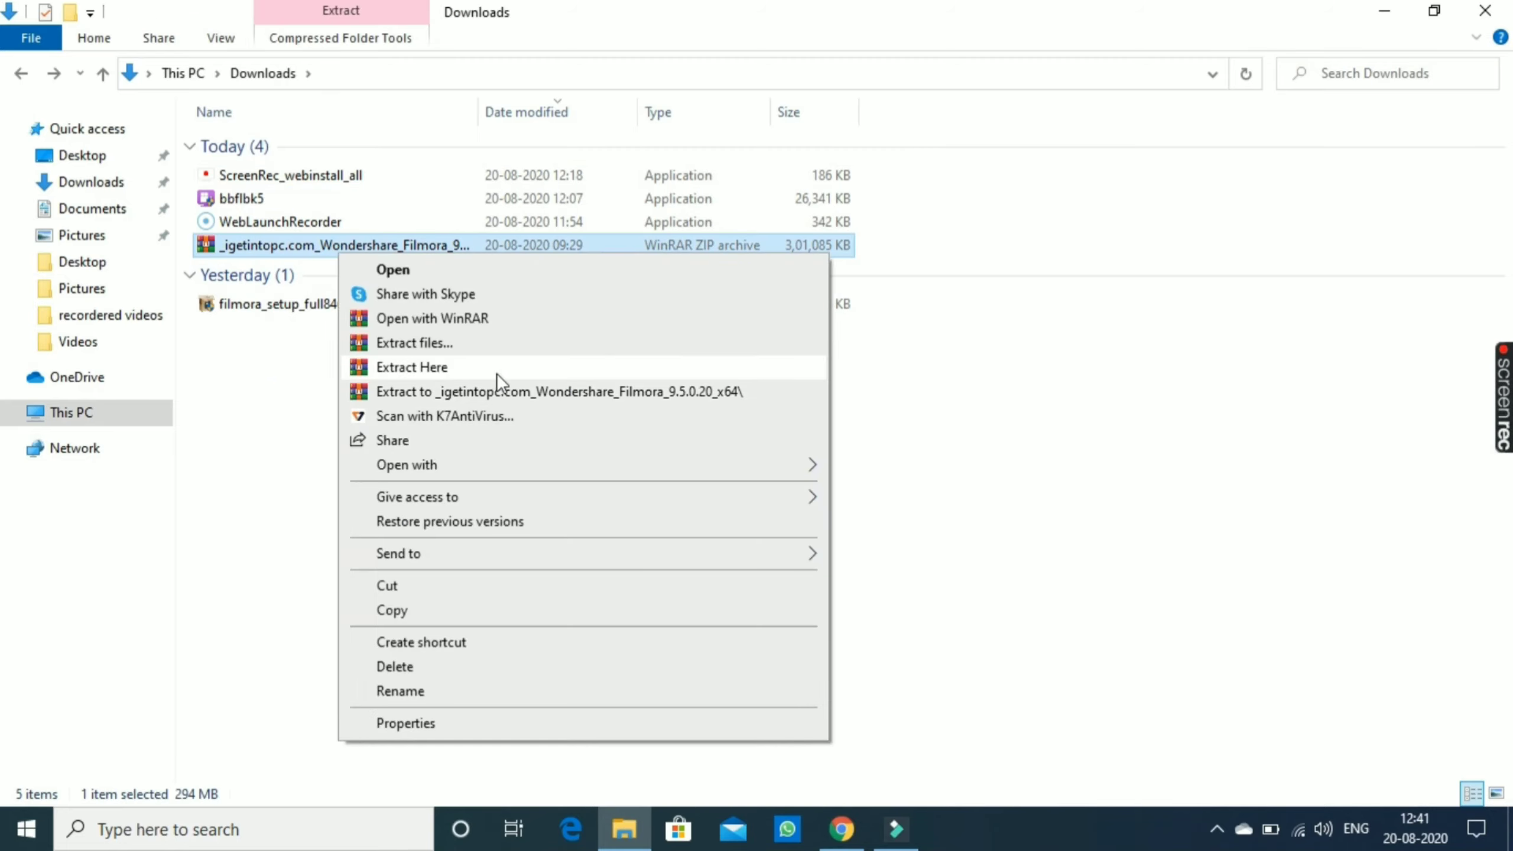
click(438, 366)
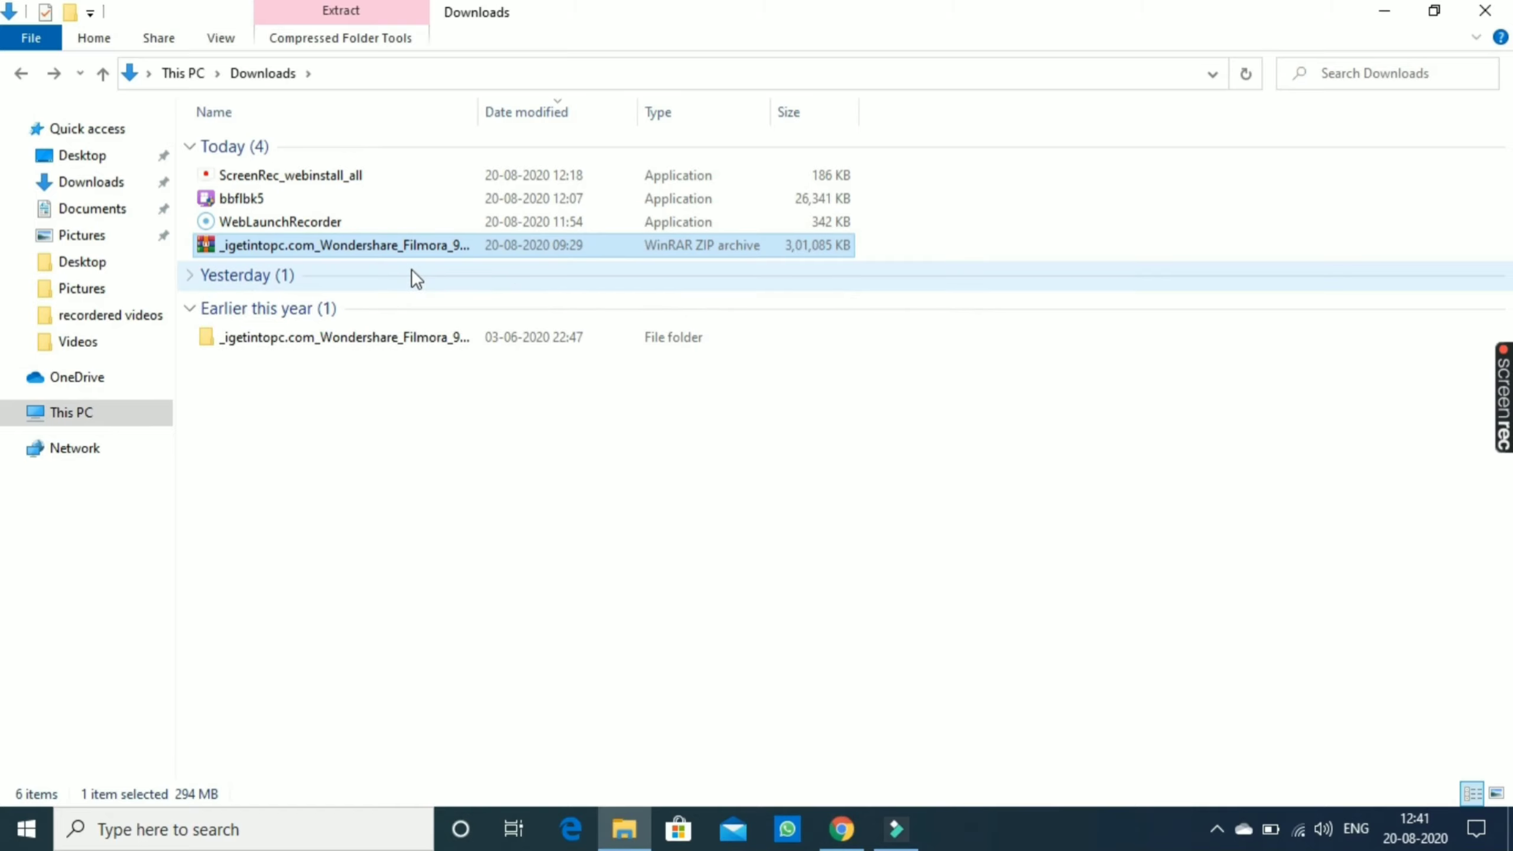
double_click(380, 341)
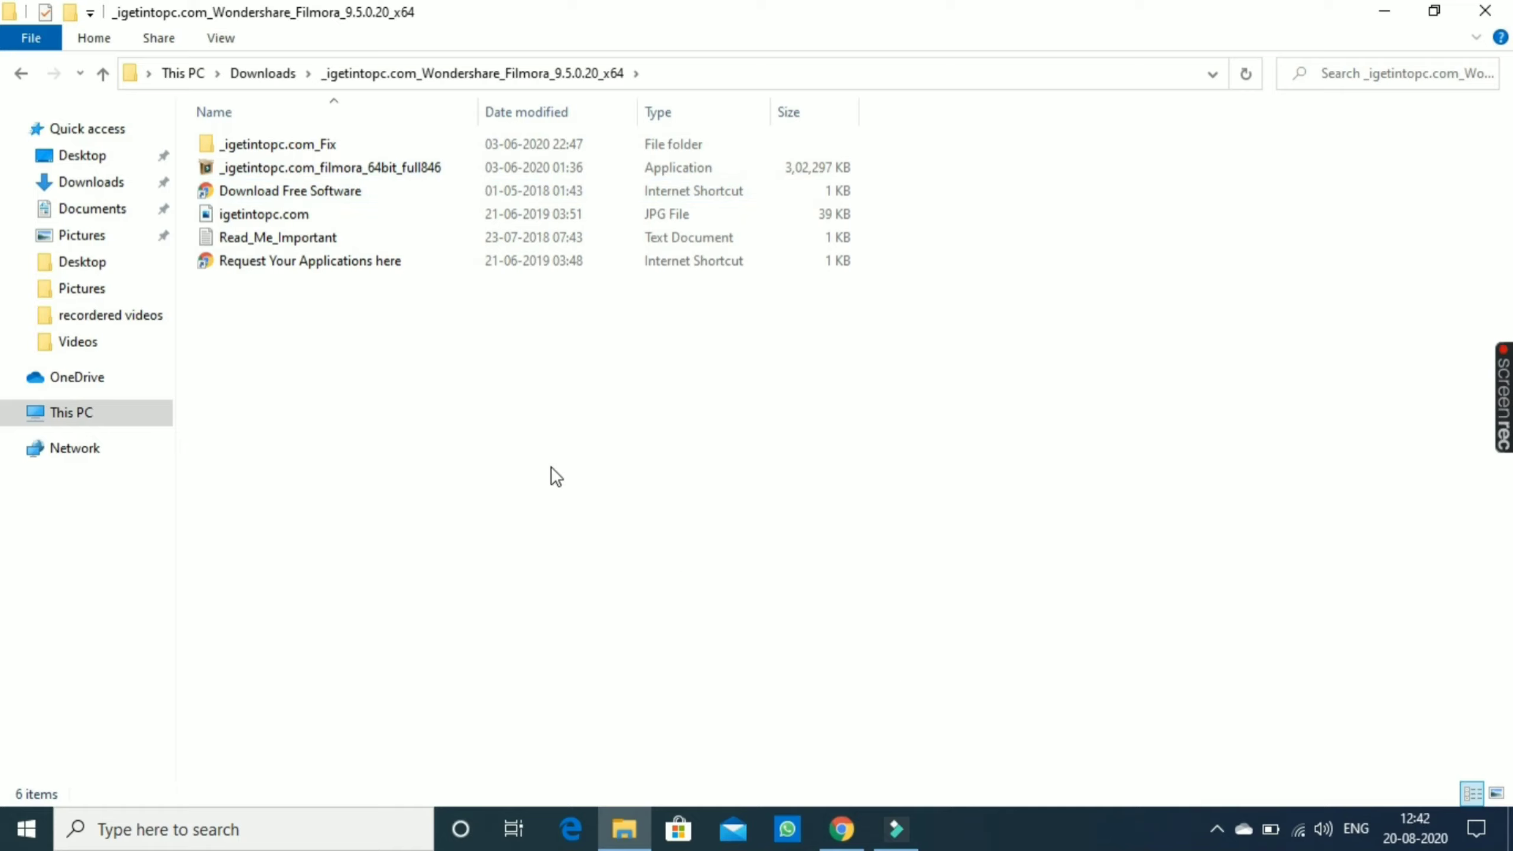
double_click(381, 144)
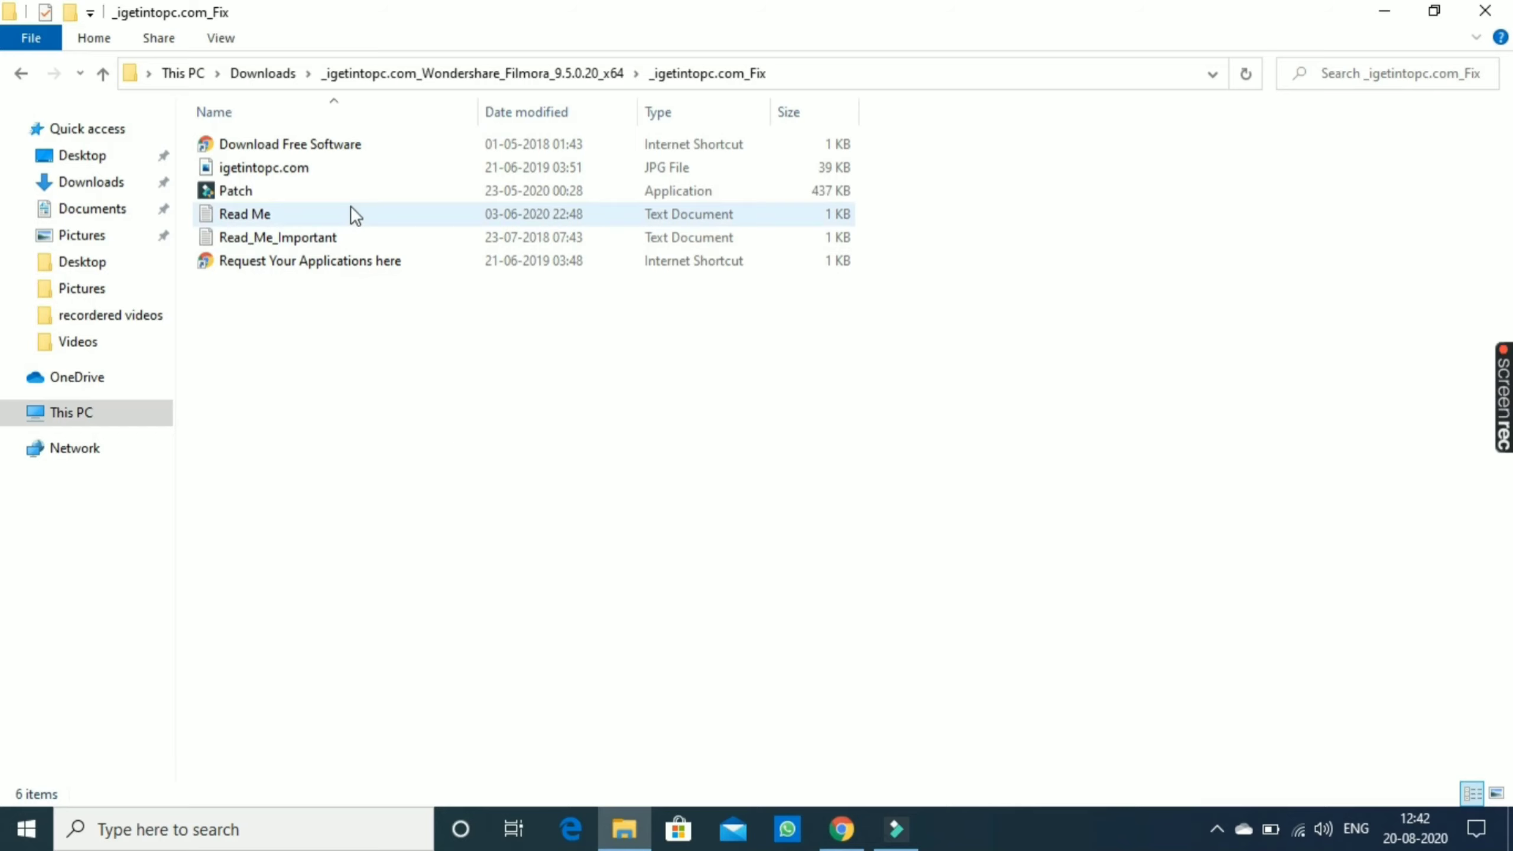
Run Patch with command 1 (Patch and Pre-Activate Filmora9), re-patch the application and generate the registration data
double_click(356, 192)
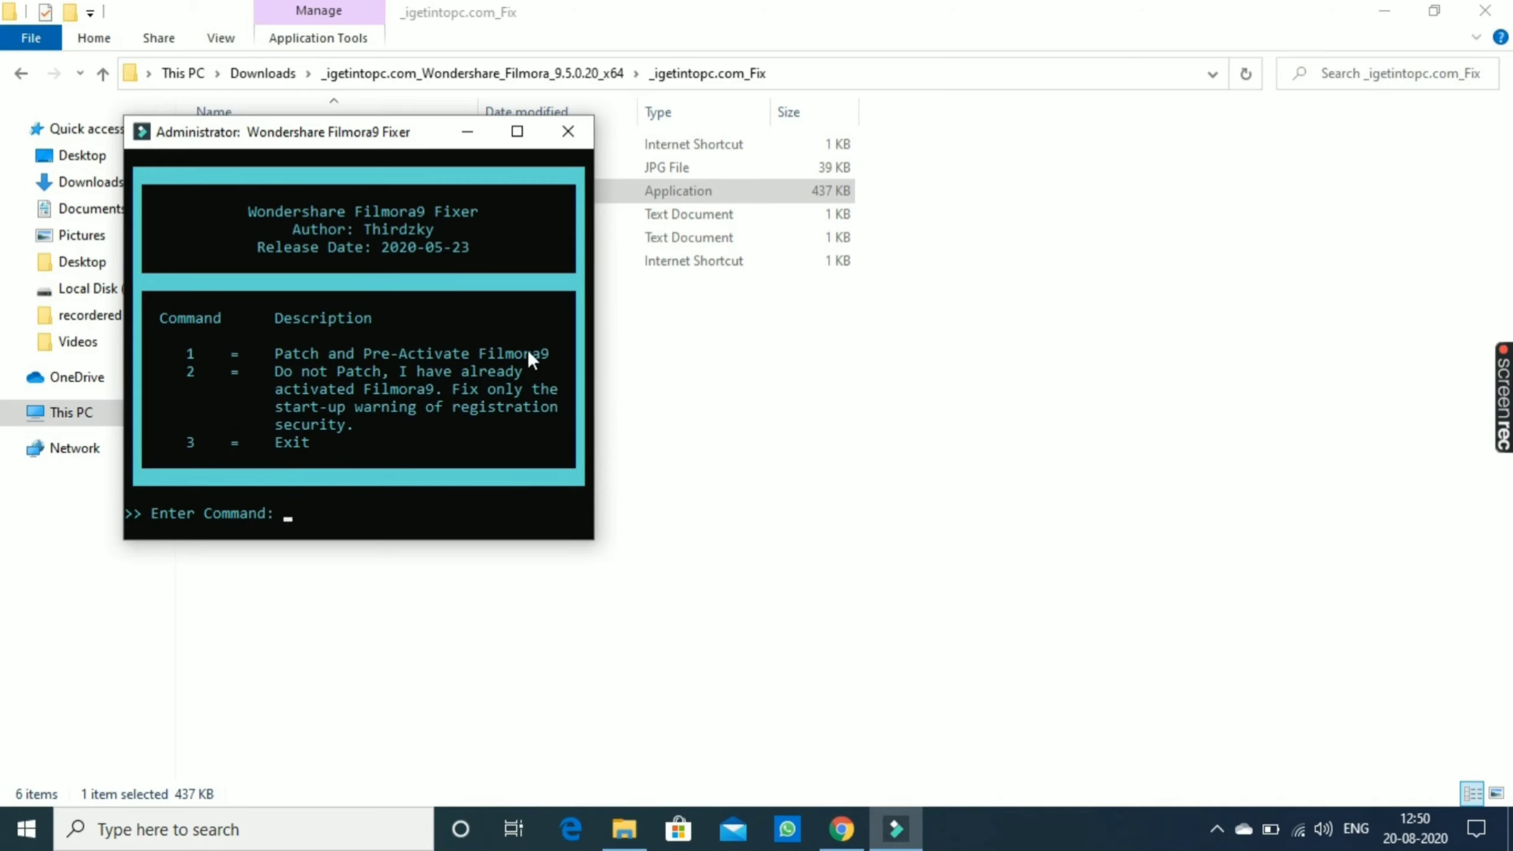
text(1)
key(Return)
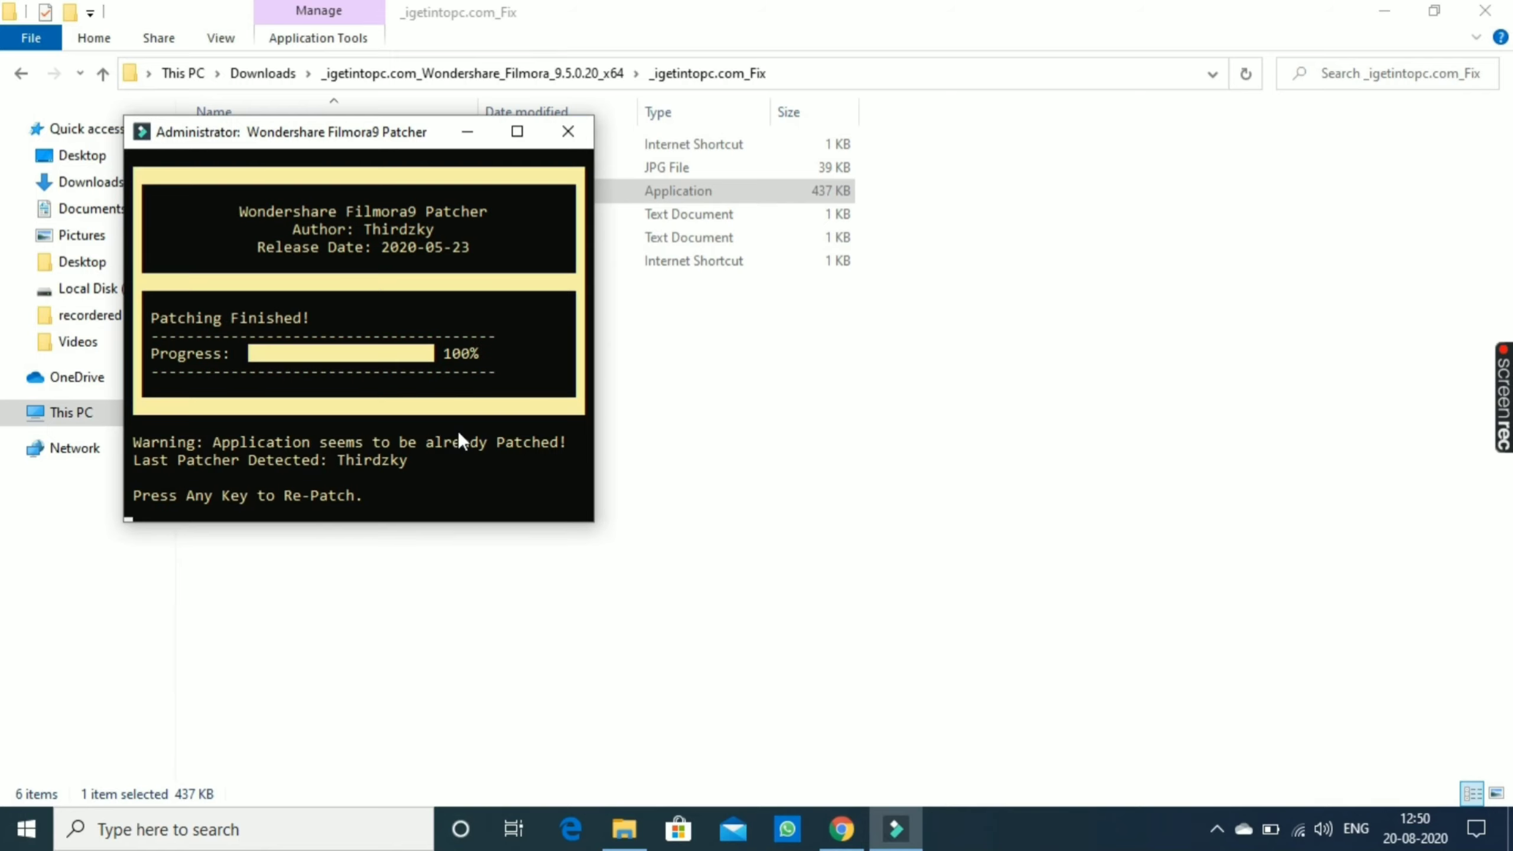
key(Return)
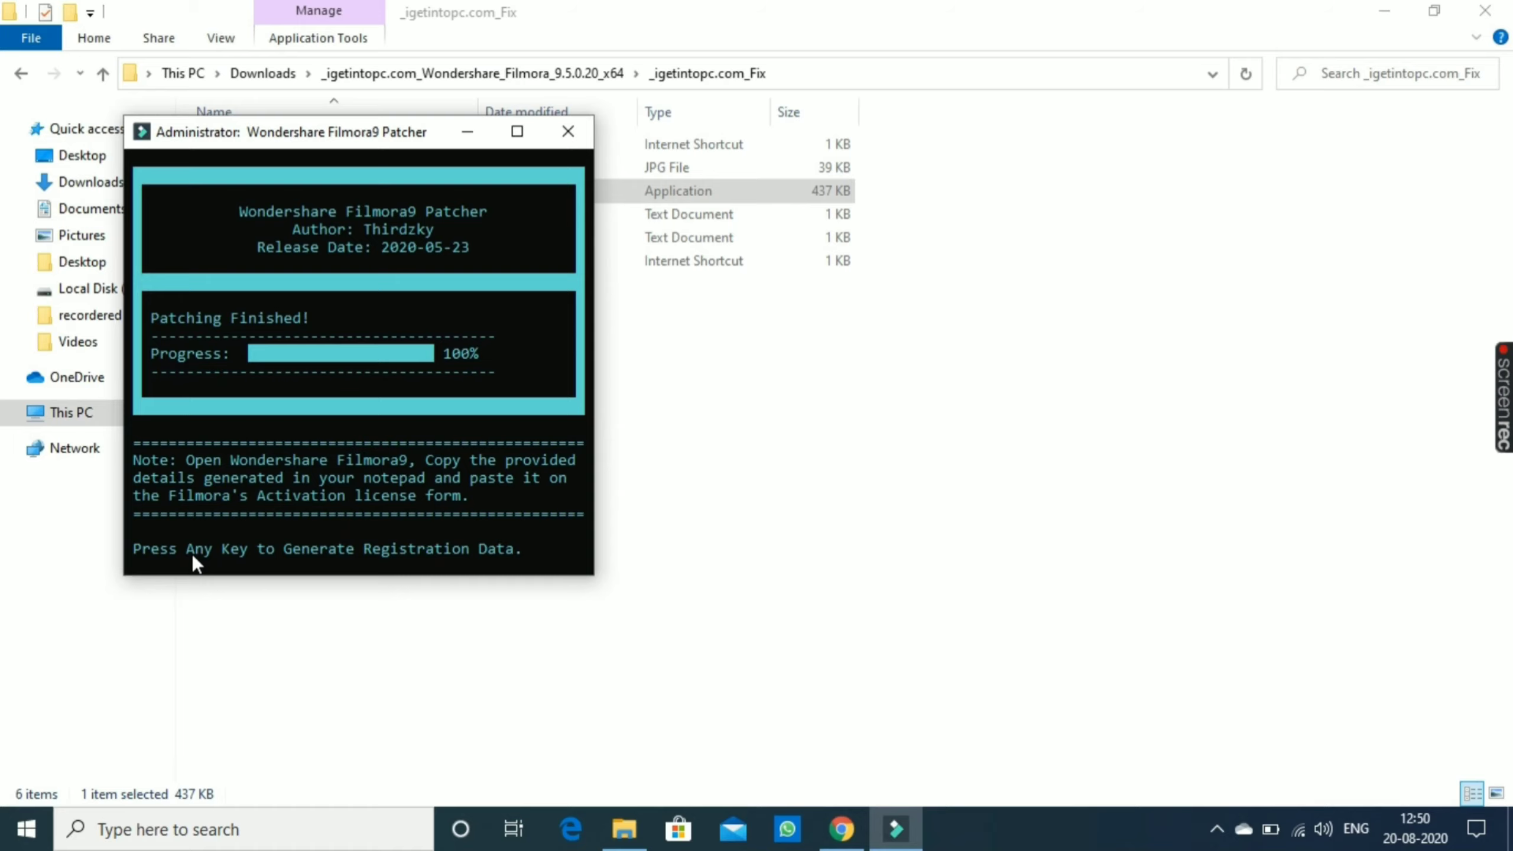
key(Return)
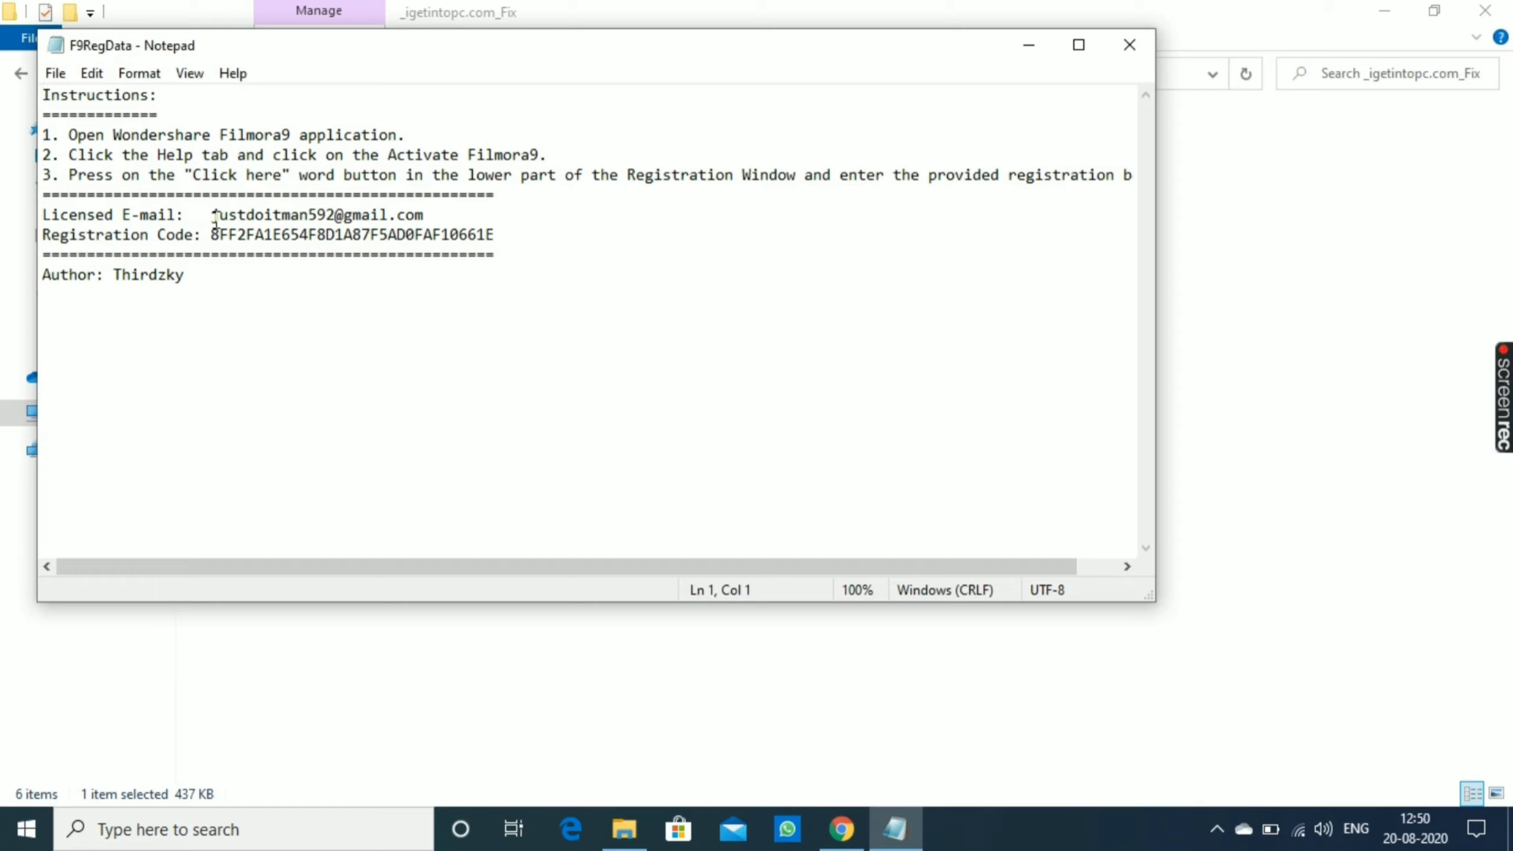
Highlight the licensed e-mail and the registration code in the F9RegData file, and minimize Notepad
drag(211, 216, 420, 215)
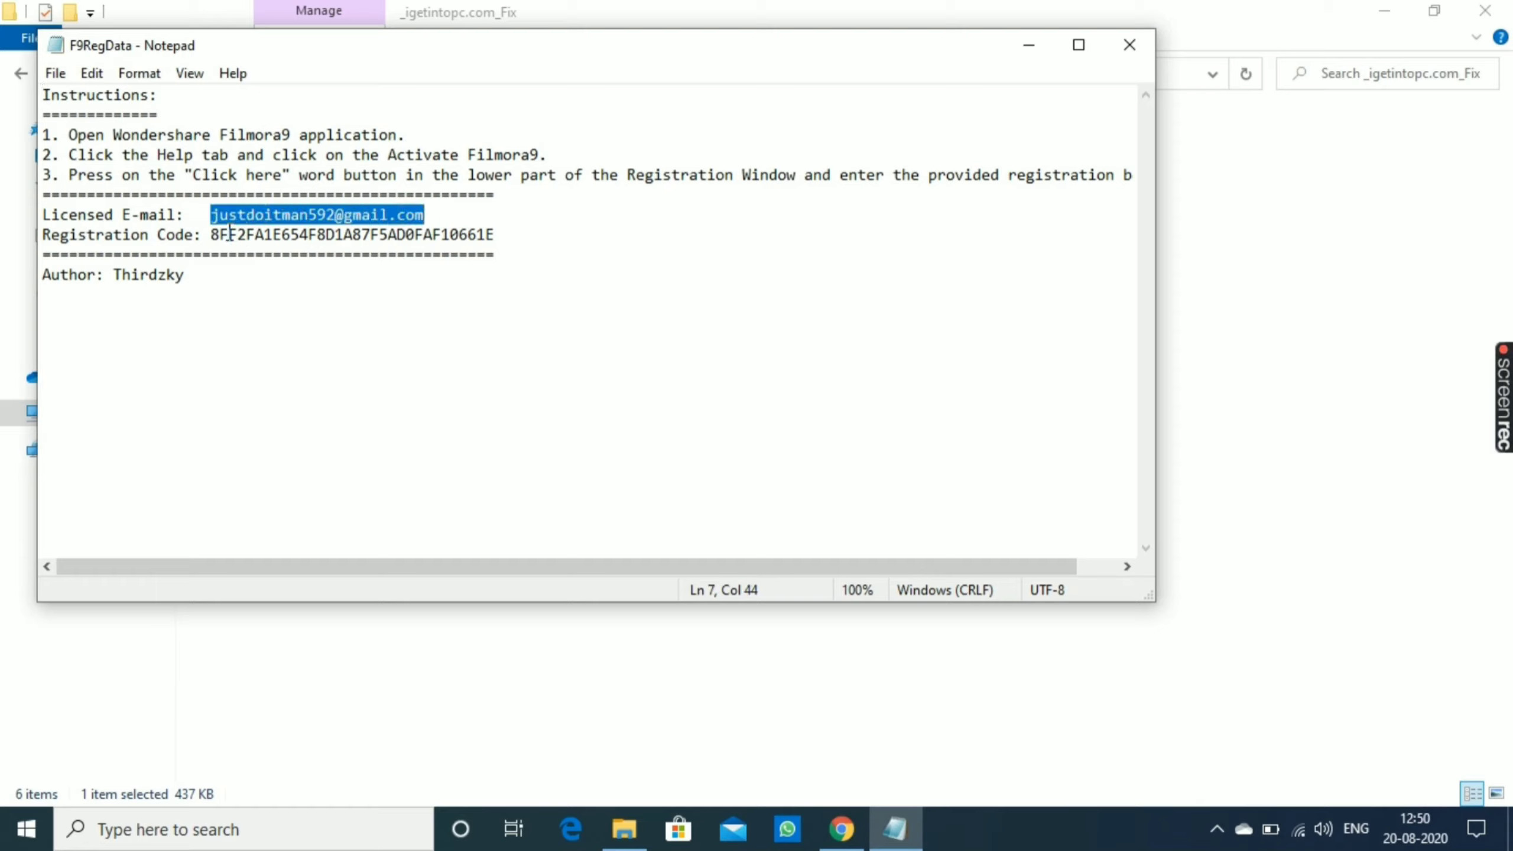
drag(209, 233, 500, 233)
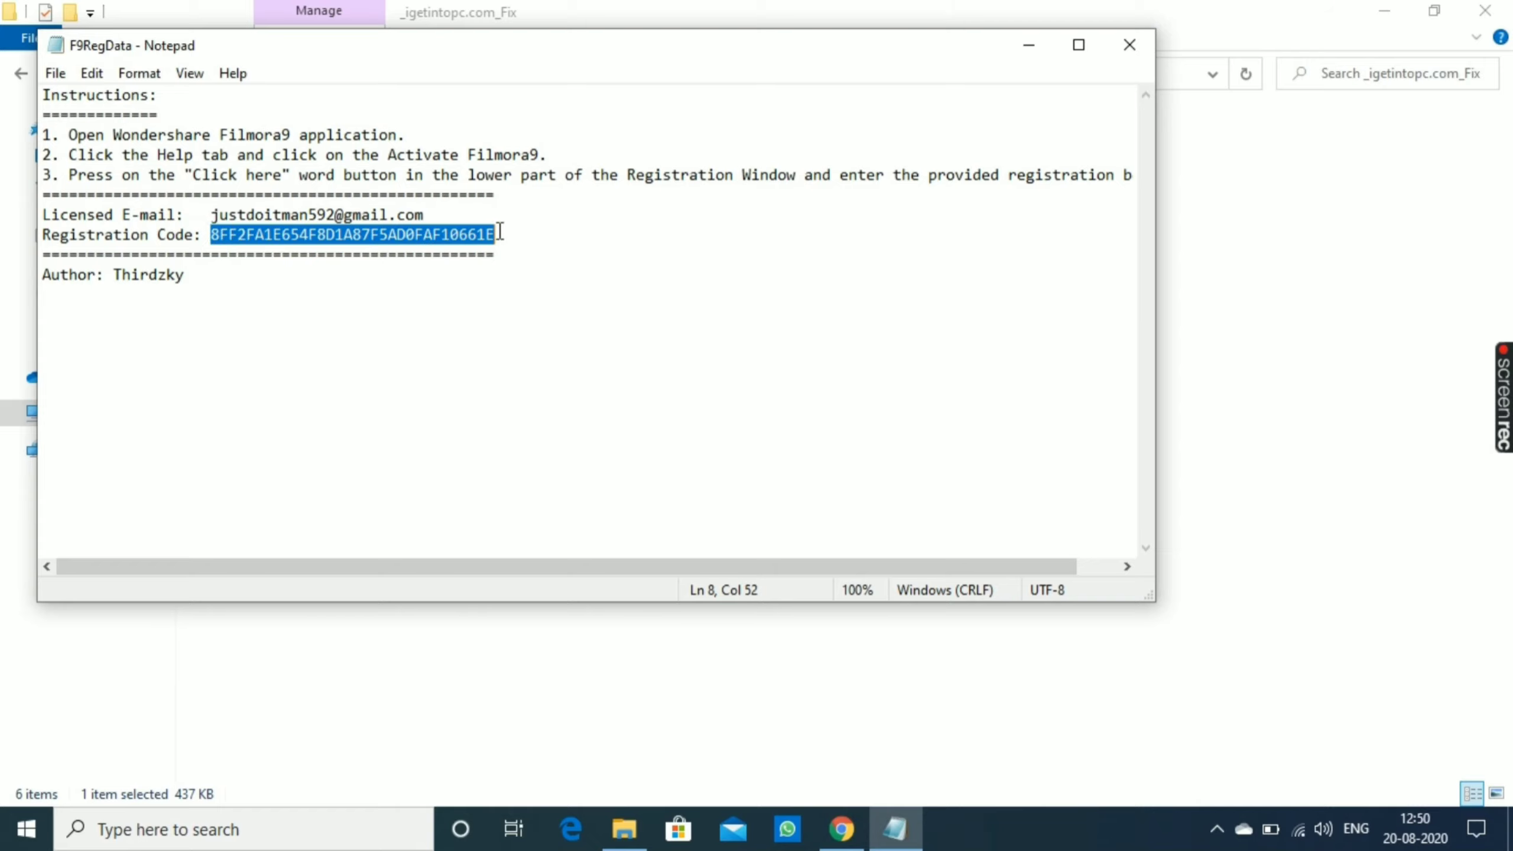
click(1029, 45)
Show the desktop and select the Wondershare Filmora9 shortcut
key(super+d)
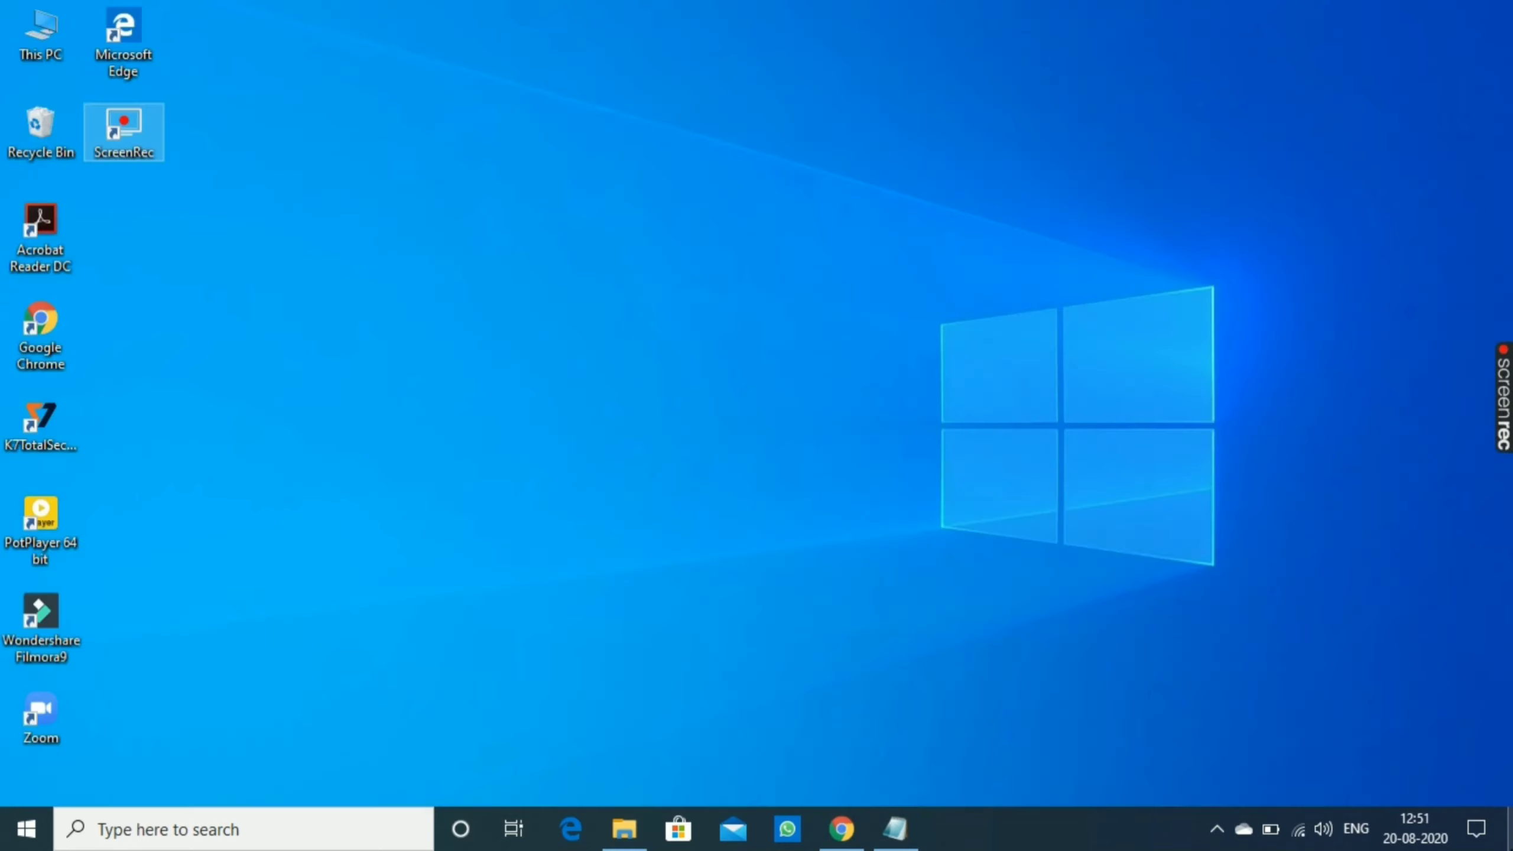
click(41, 620)
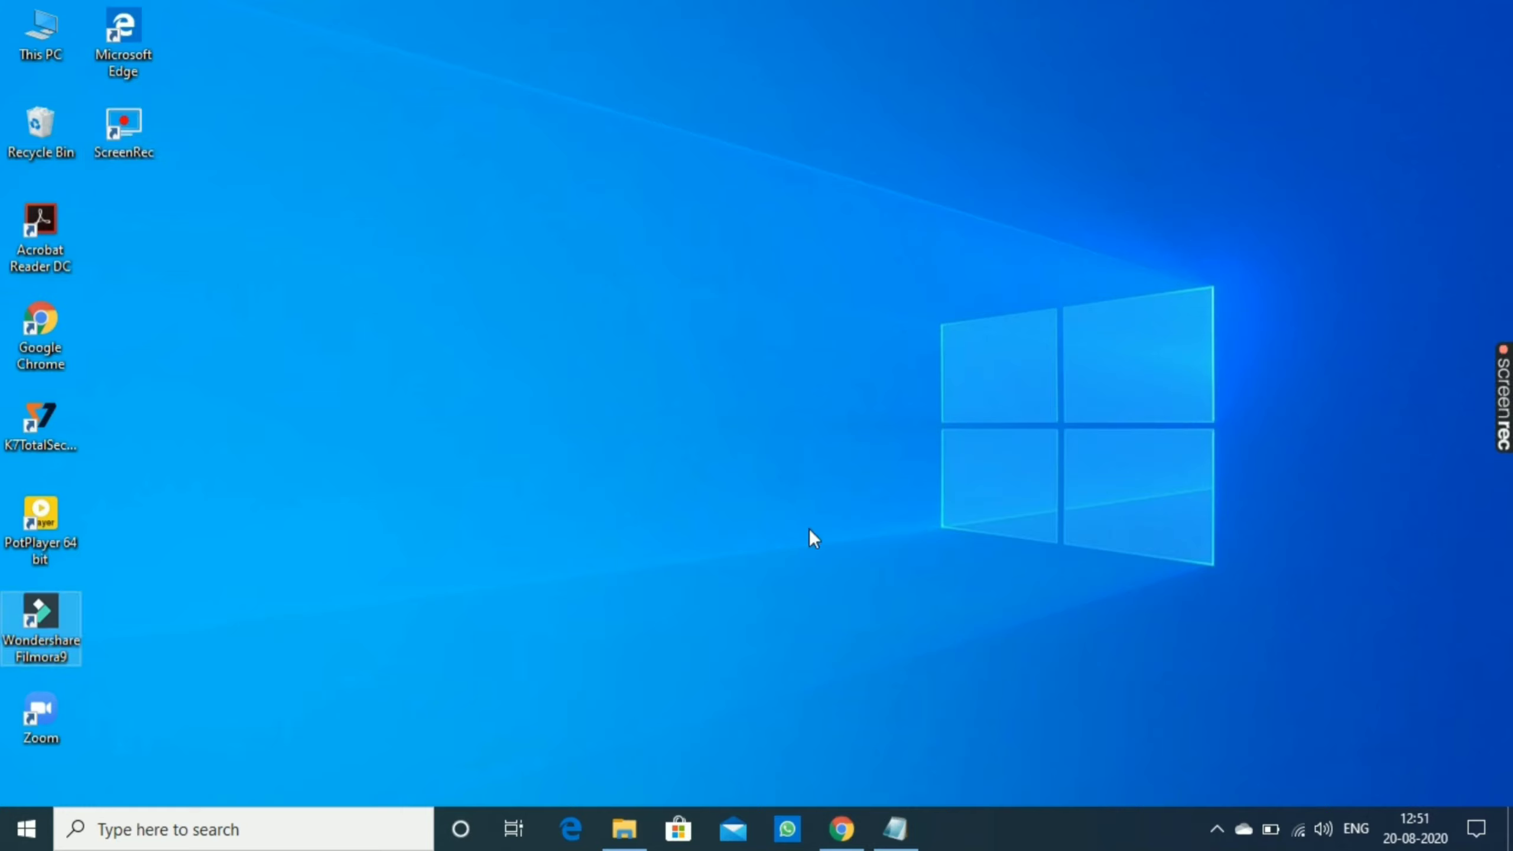
mouse_move(620, 836)
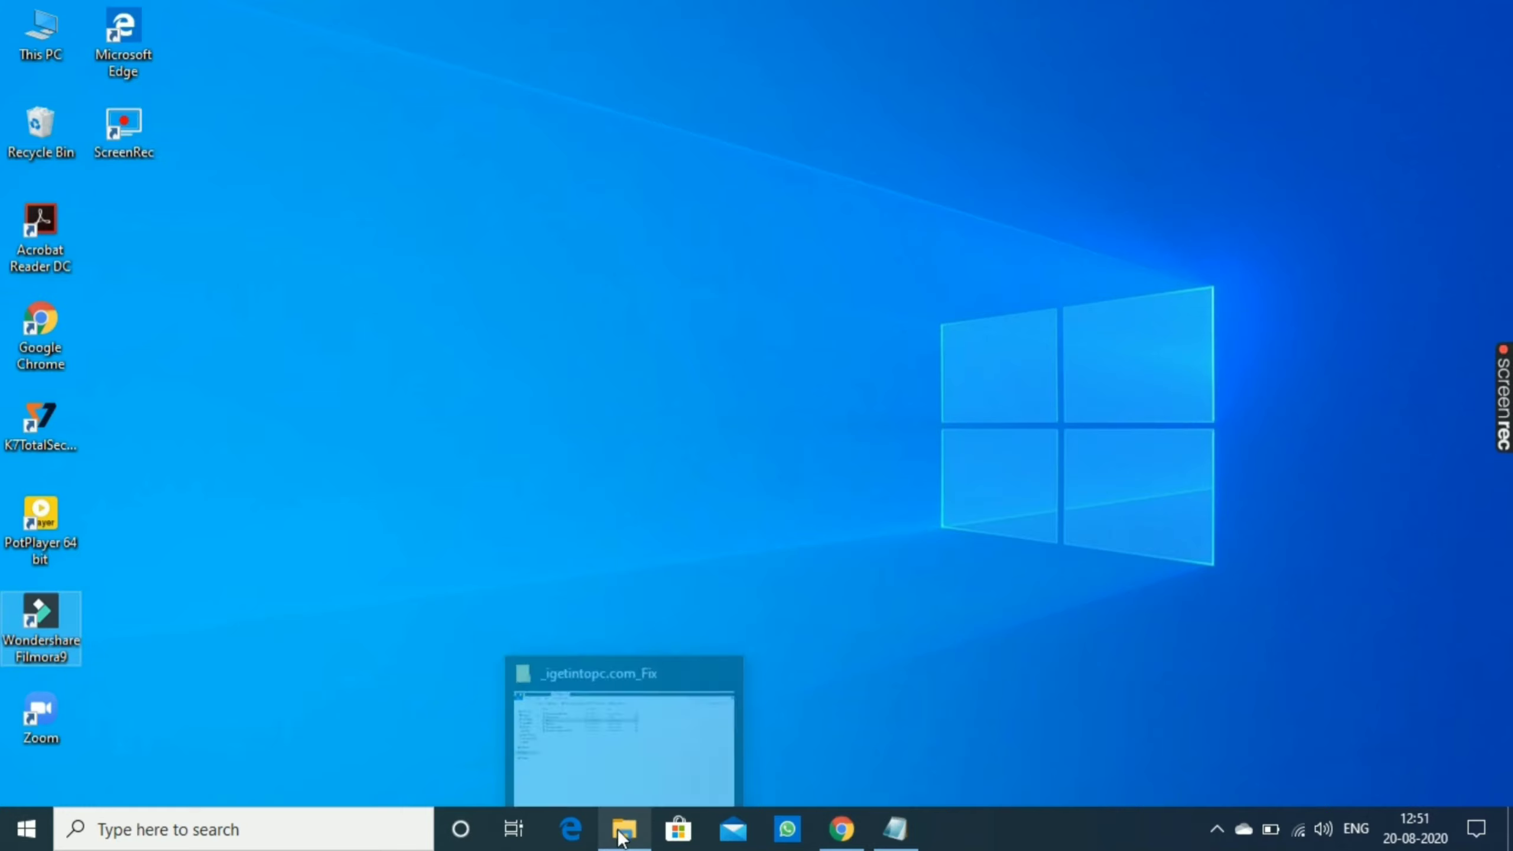